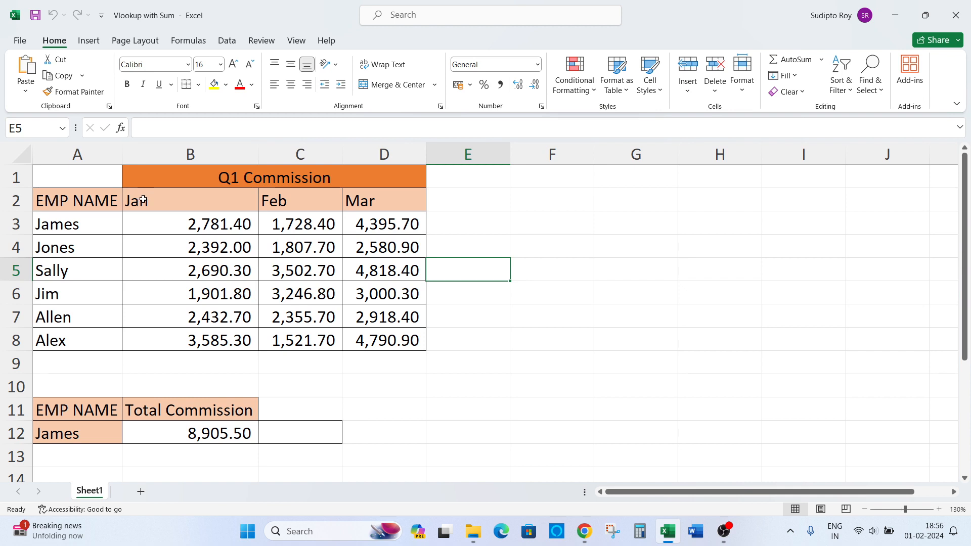
Center the month headings Jan, Feb and Mar in cells B2:D2.
drag(142, 200, 357, 200)
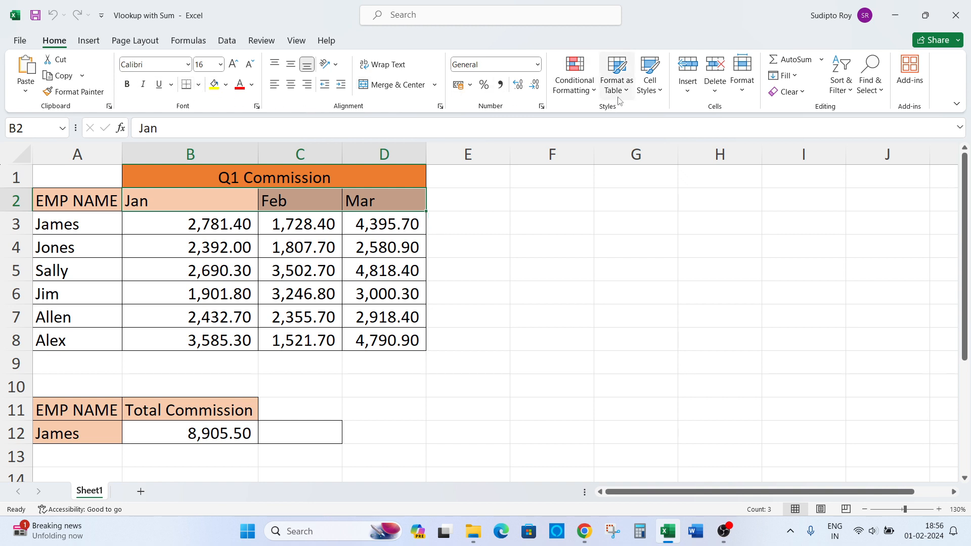
click(290, 84)
click(250, 248)
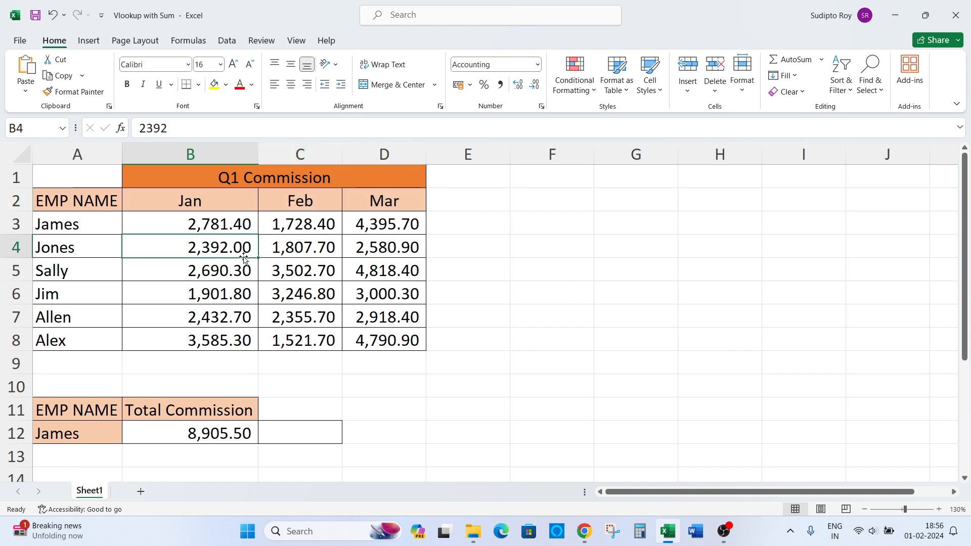
Review the Q1 Commission table: the employee names, the month headings and the commission figures of individual employees.
click(80, 205)
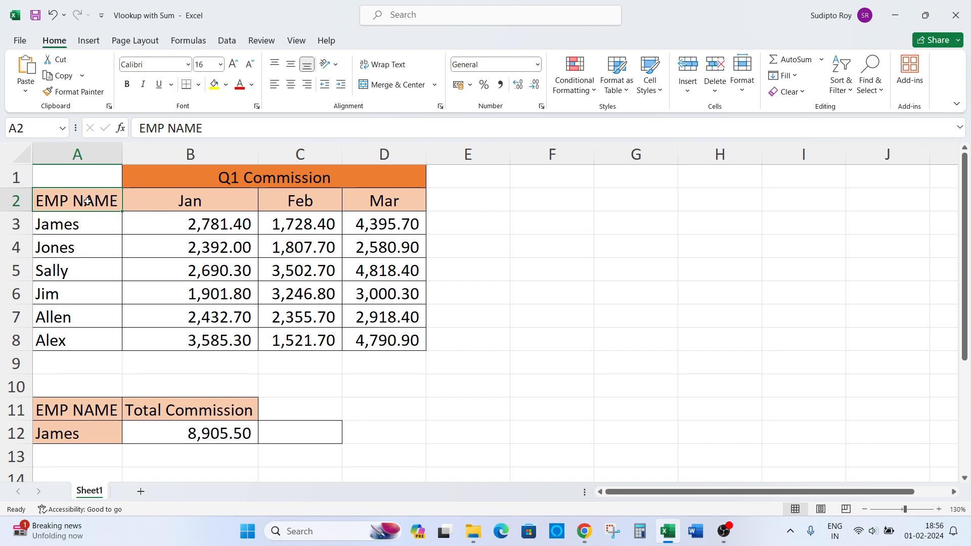
drag(76, 180, 213, 337)
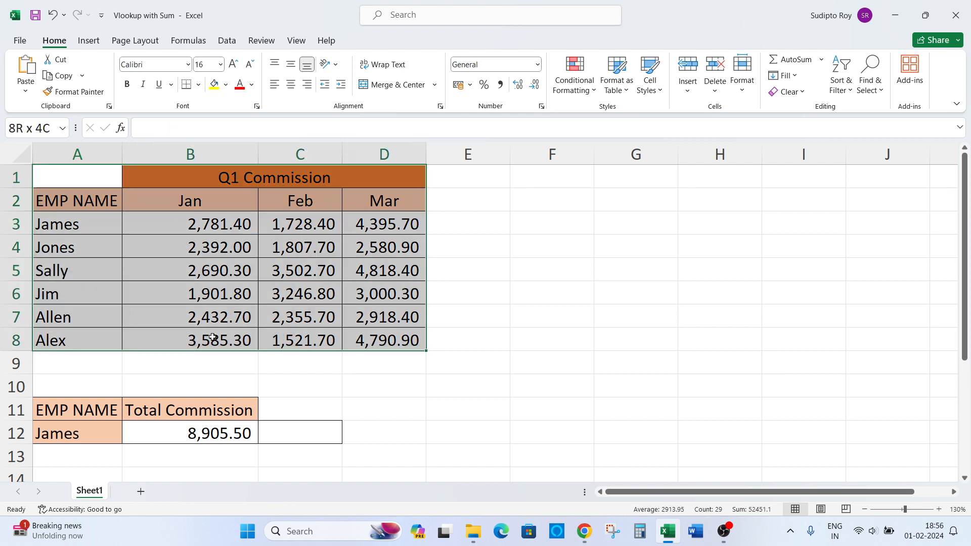
click(305, 262)
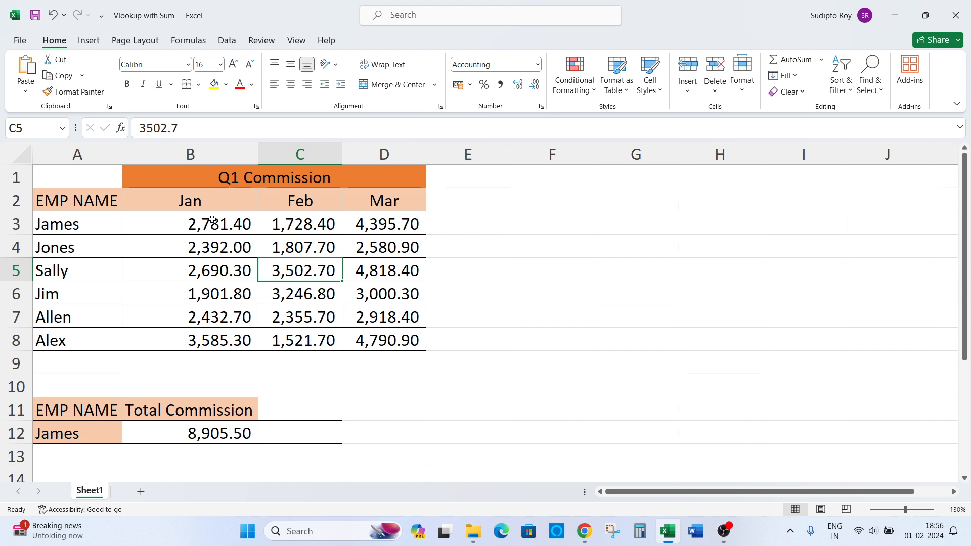
drag(197, 201, 383, 201)
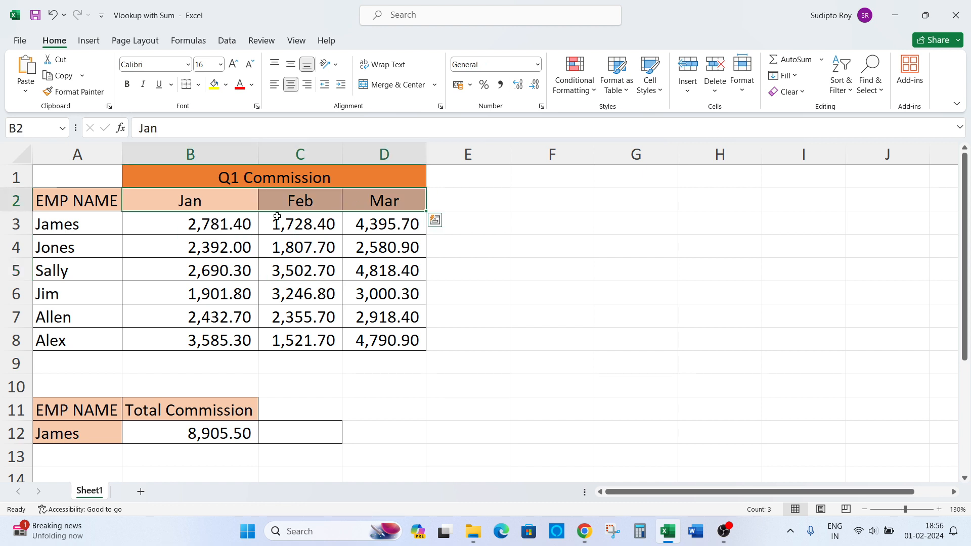
click(68, 204)
drag(70, 224, 91, 319)
click(294, 298)
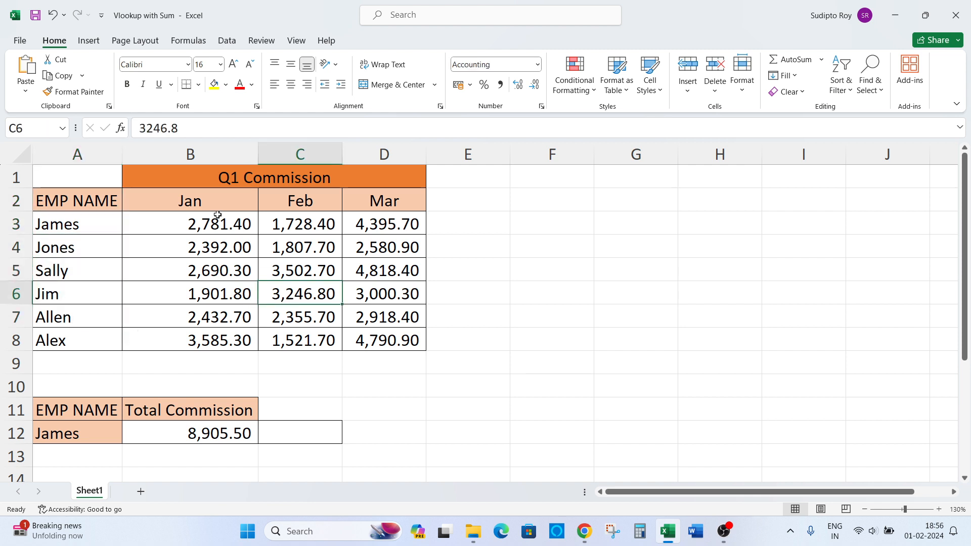
drag(216, 223, 386, 348)
click(294, 317)
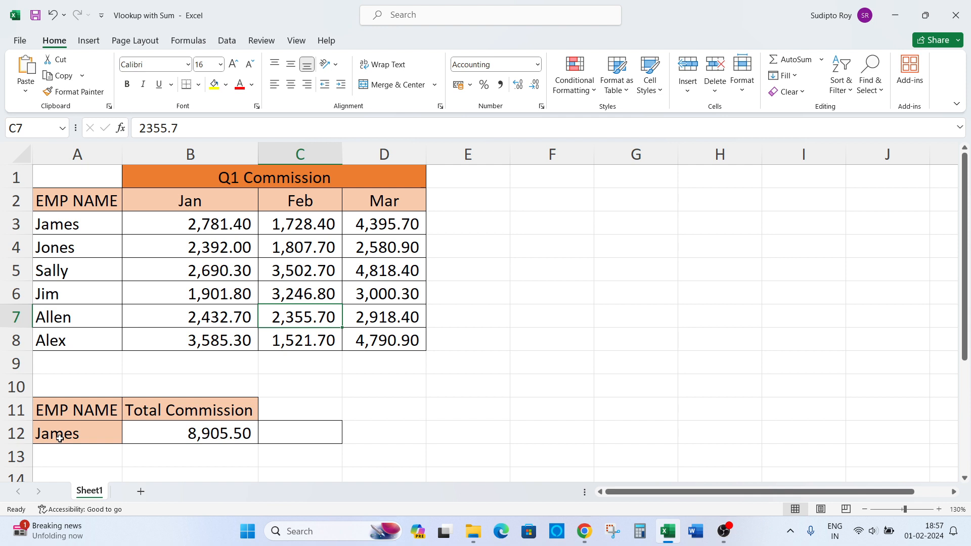
drag(189, 226, 369, 223)
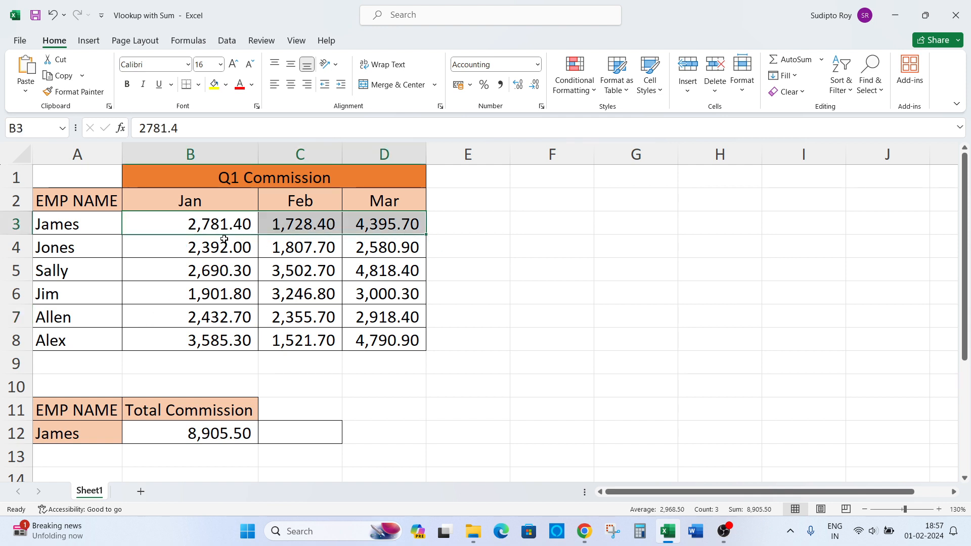
drag(234, 246, 377, 247)
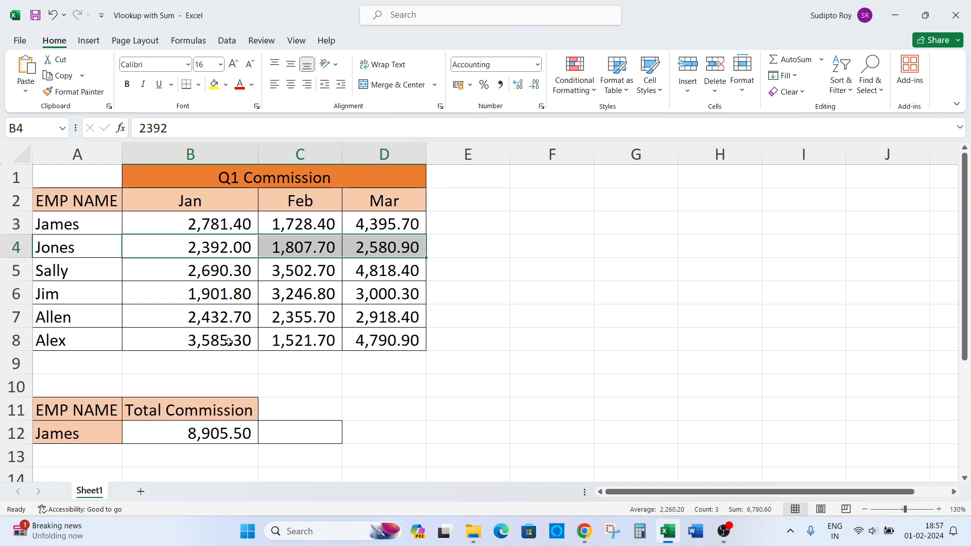
Delete the total commission formula in B12 and clear all content and formatting from the adjacent cell C12.
click(199, 431)
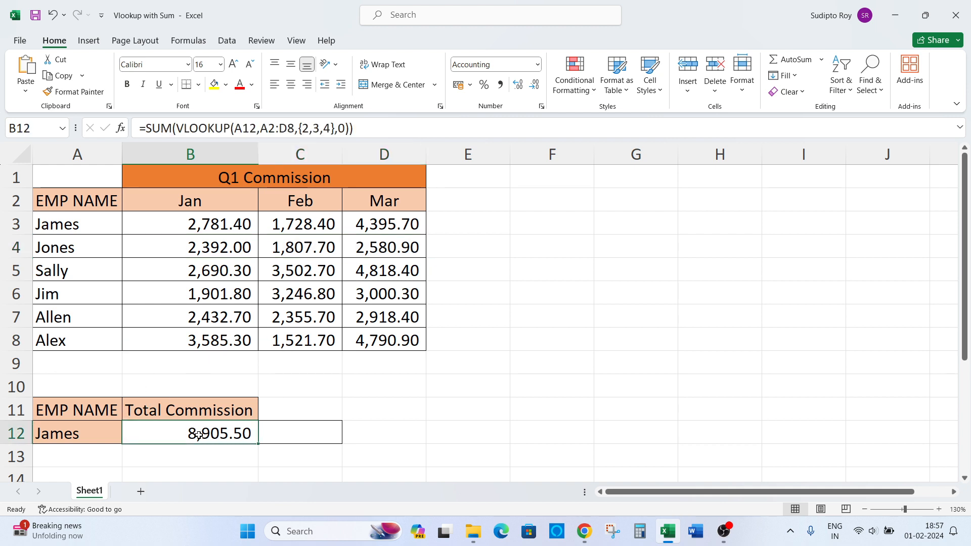
key(Delete)
key(Right)
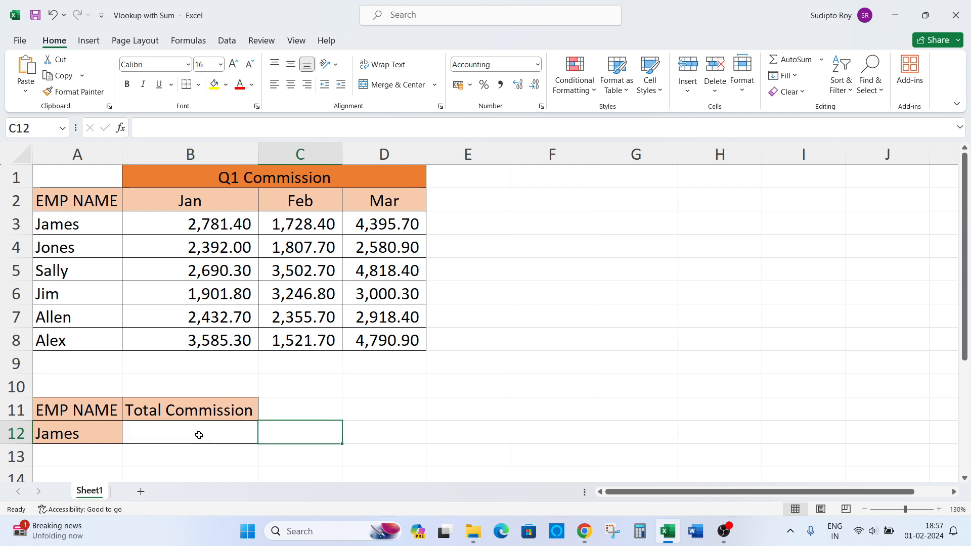
click(802, 94)
click(796, 105)
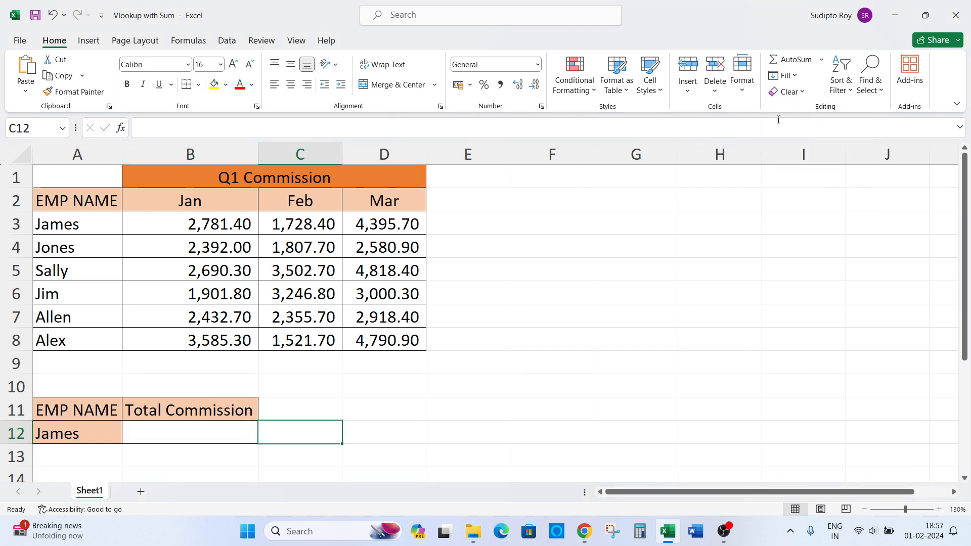
click(526, 291)
Remove the list data validation from the employee name cell A12.
click(67, 435)
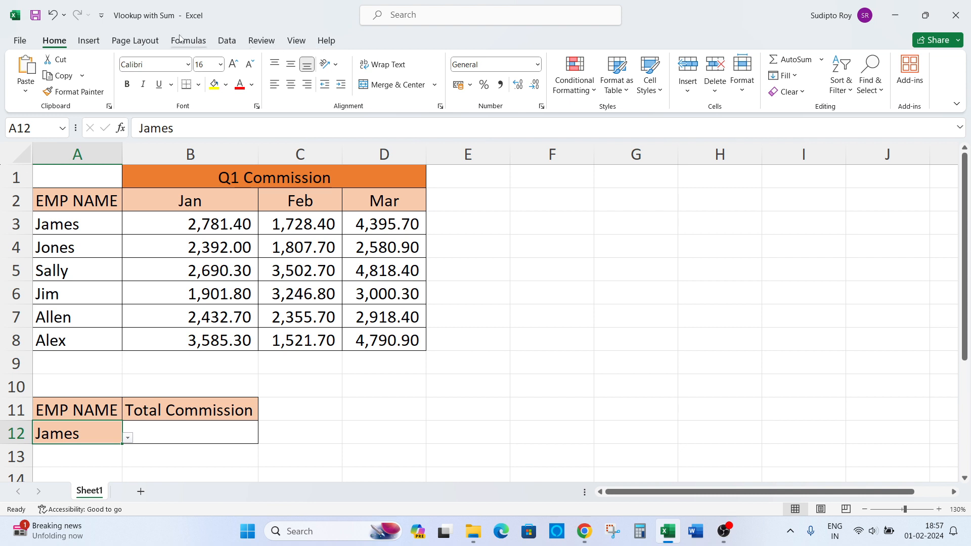
click(228, 41)
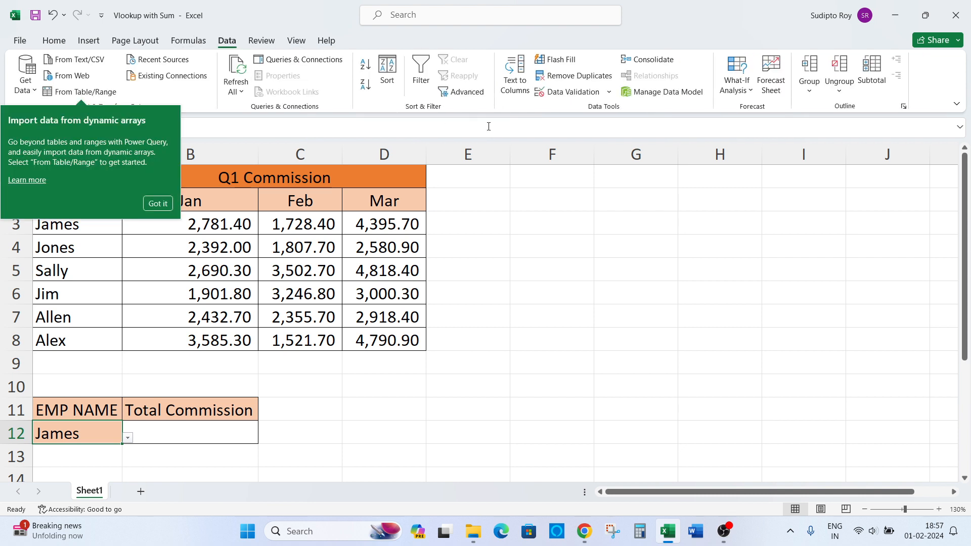
click(558, 96)
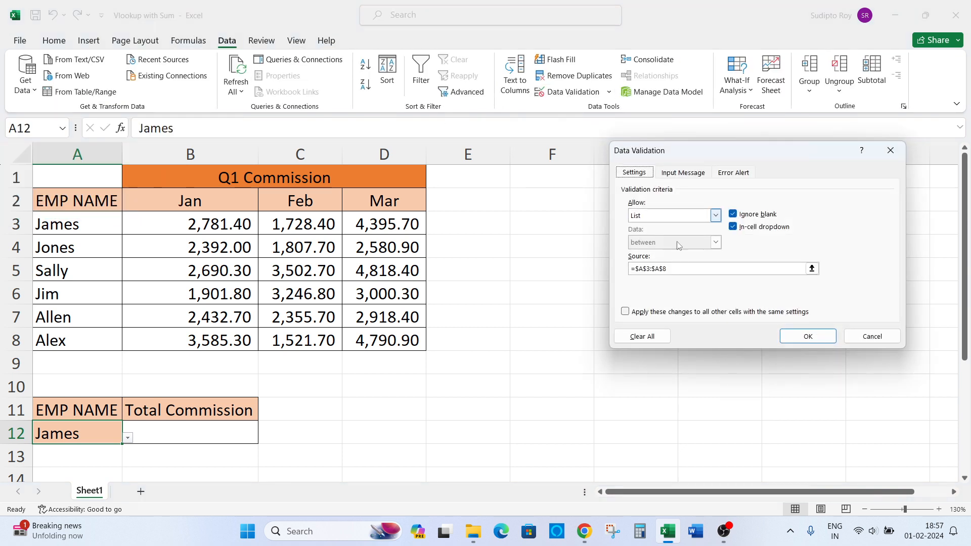
click(808, 336)
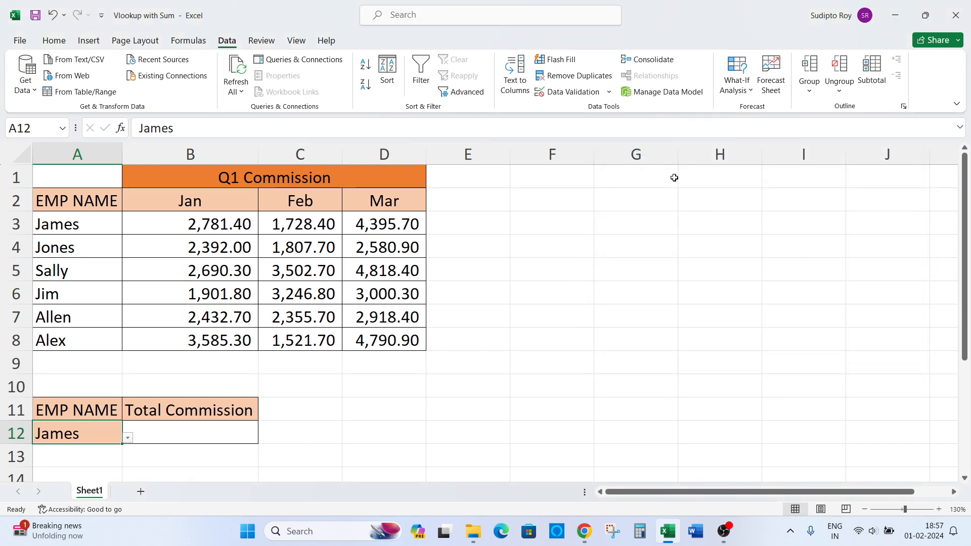
click(587, 92)
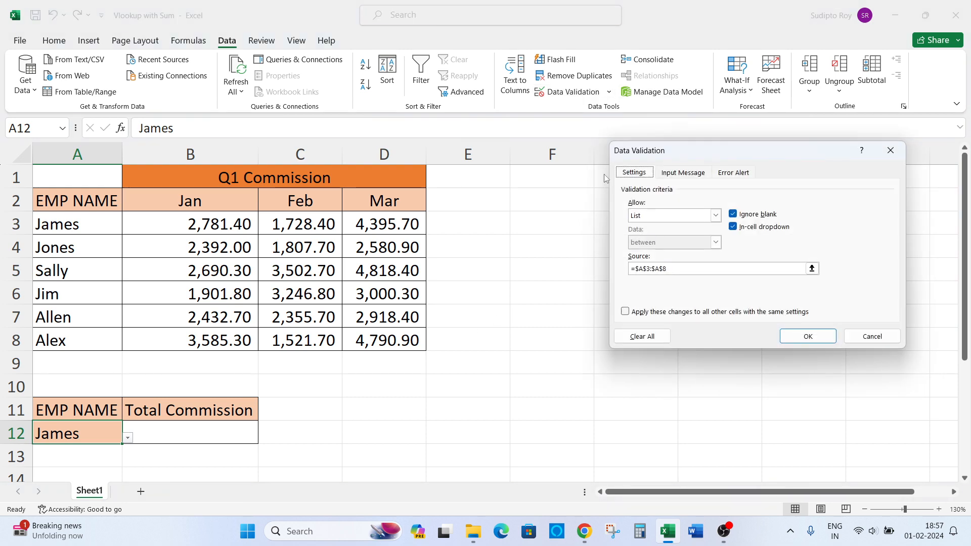
click(653, 338)
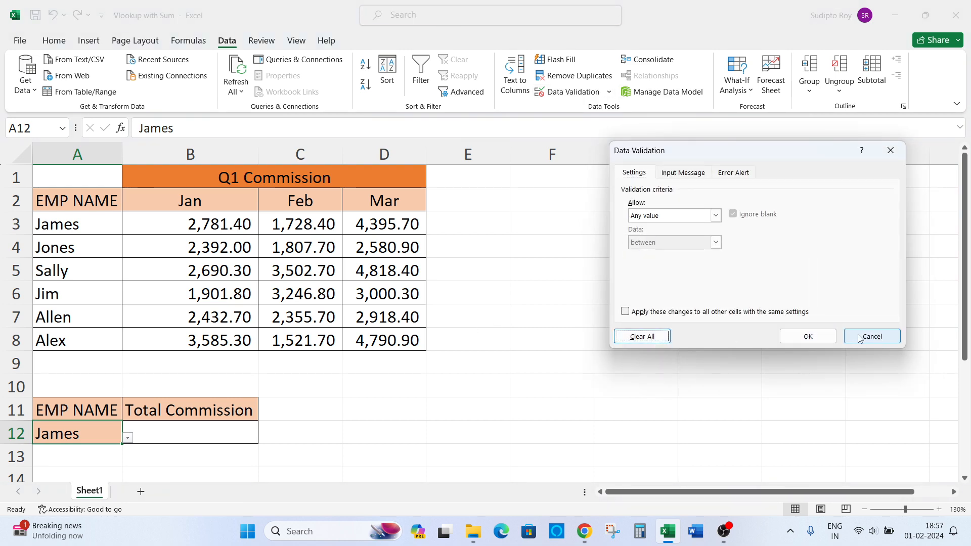
click(815, 336)
click(418, 399)
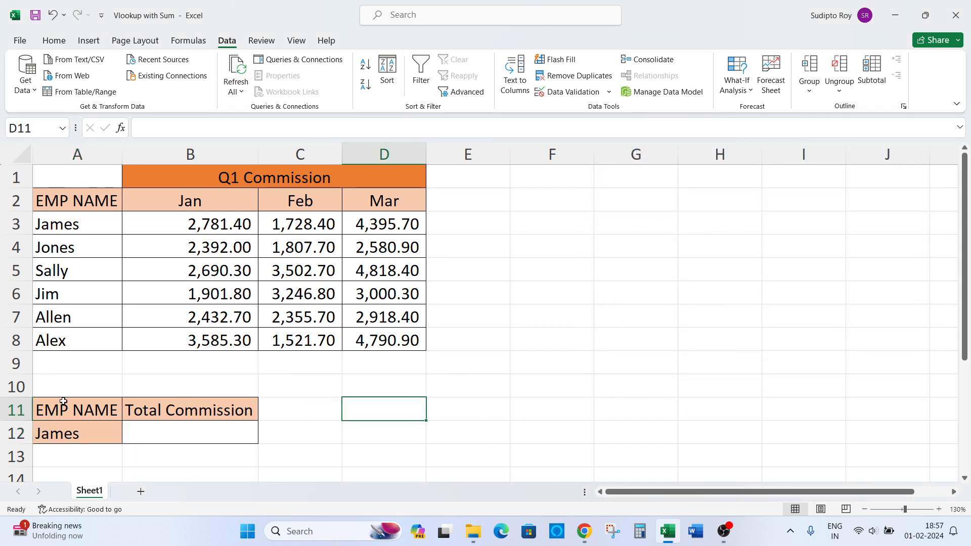
Clear all content and formatting from cell A12 and apply borders to A12:B12.
click(47, 432)
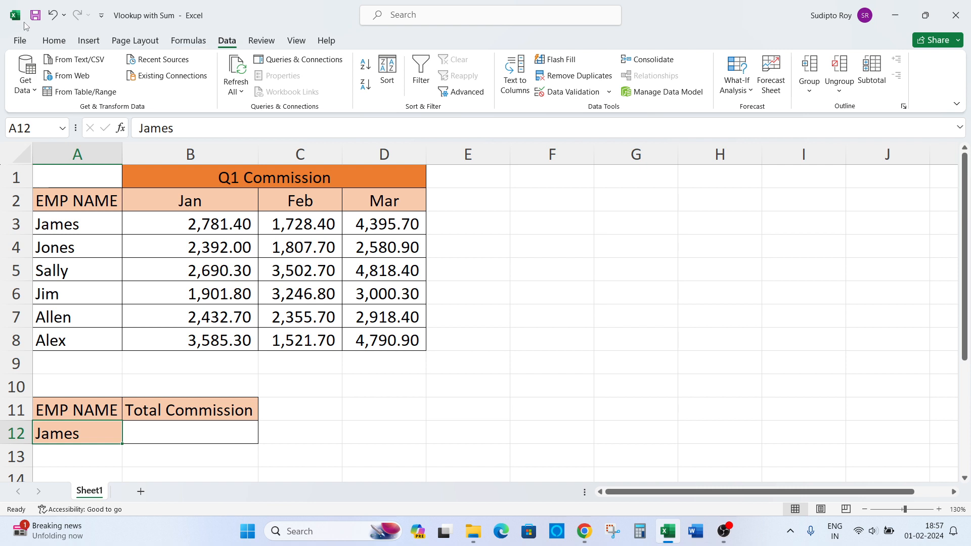
click(54, 43)
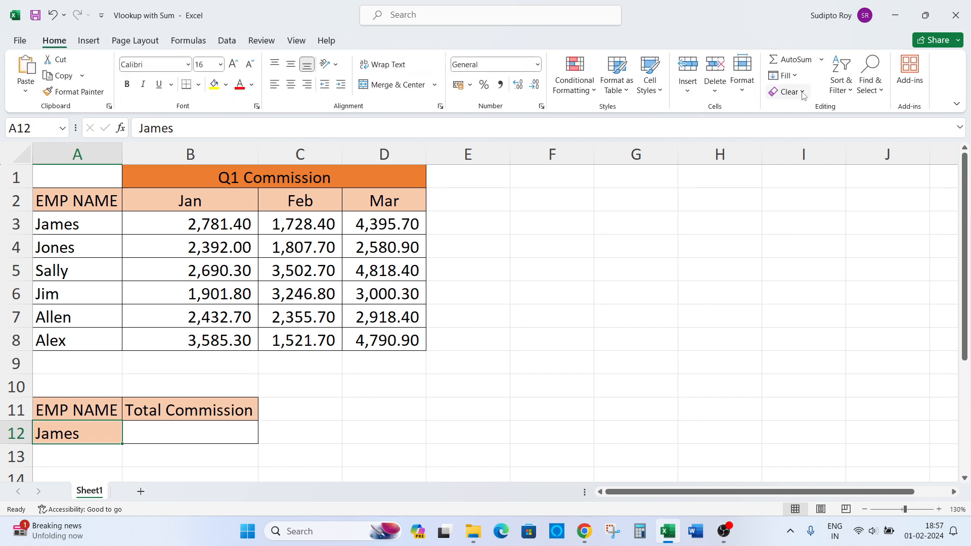
click(787, 93)
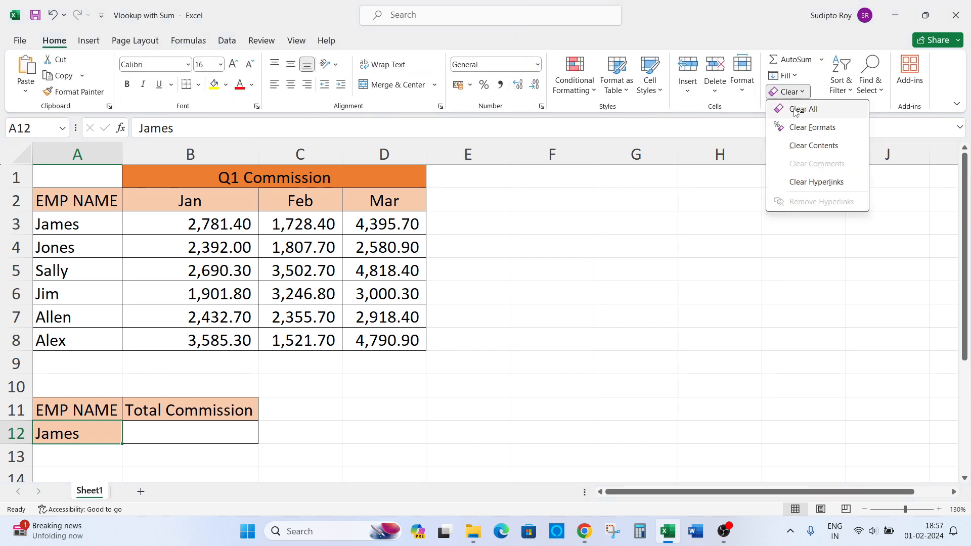
click(795, 112)
click(344, 413)
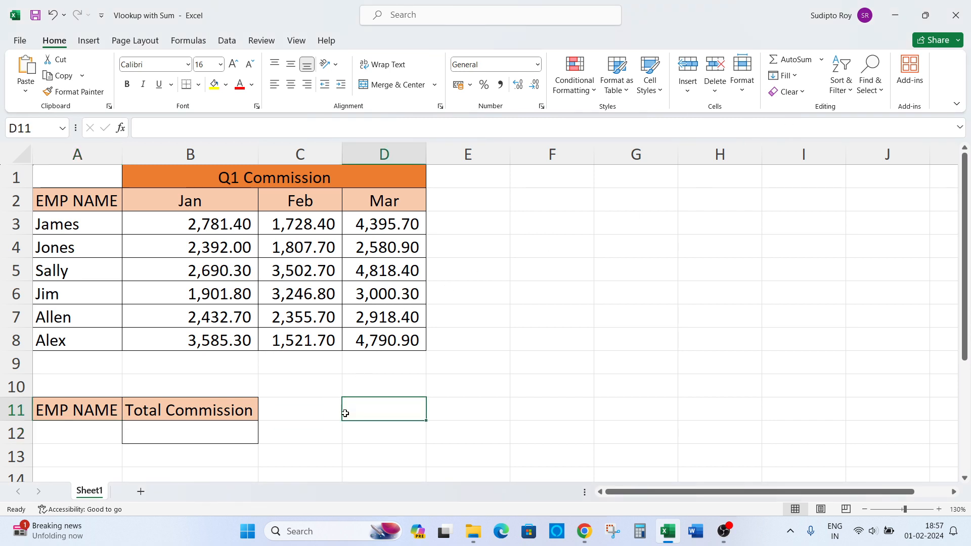
drag(48, 431, 145, 430)
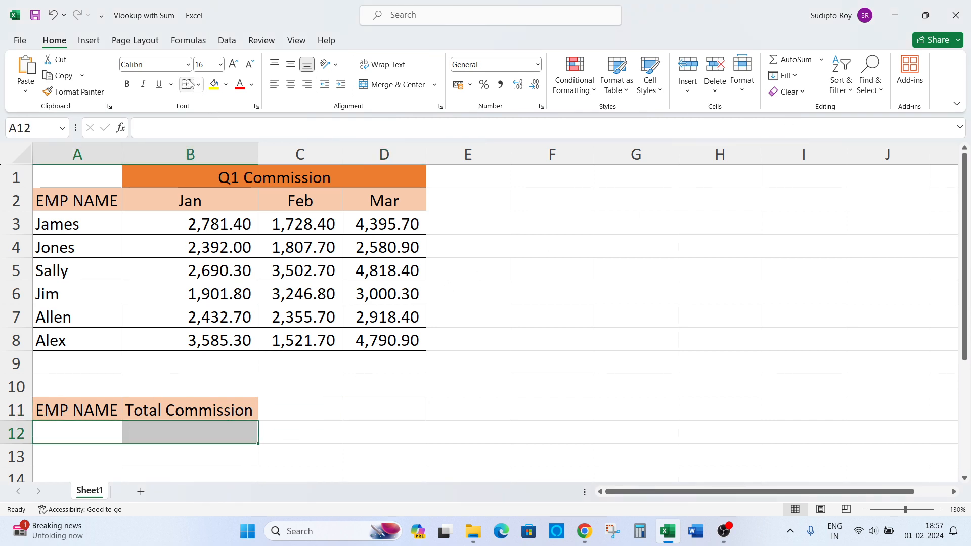
click(244, 296)
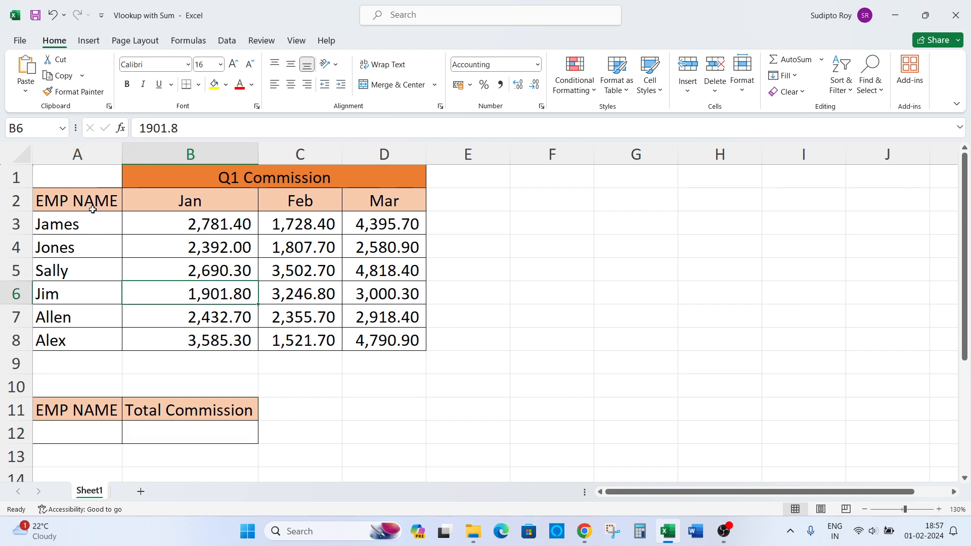
Examine the commission table's employee names, month headings and monthly figures, along with the empty lookup cells A12 and B12.
drag(80, 170, 284, 340)
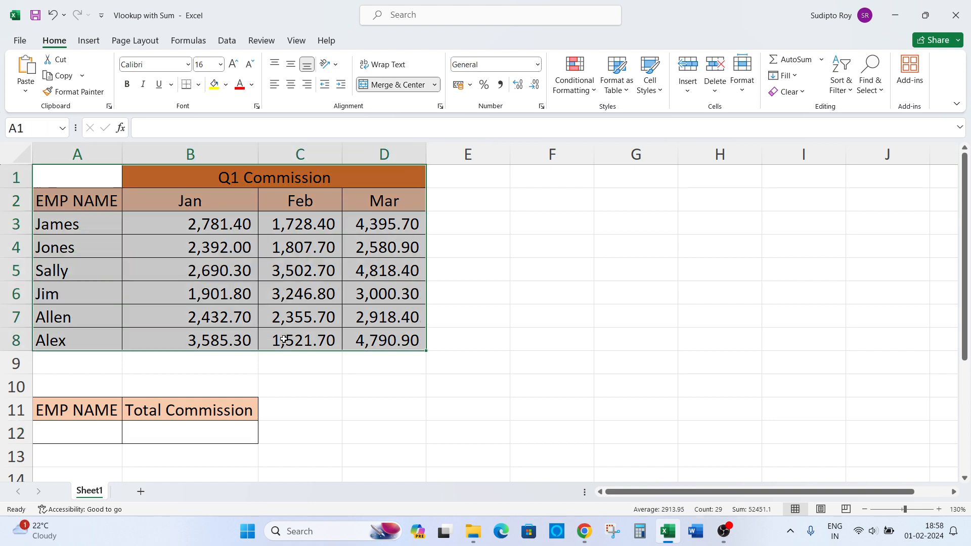
click(270, 437)
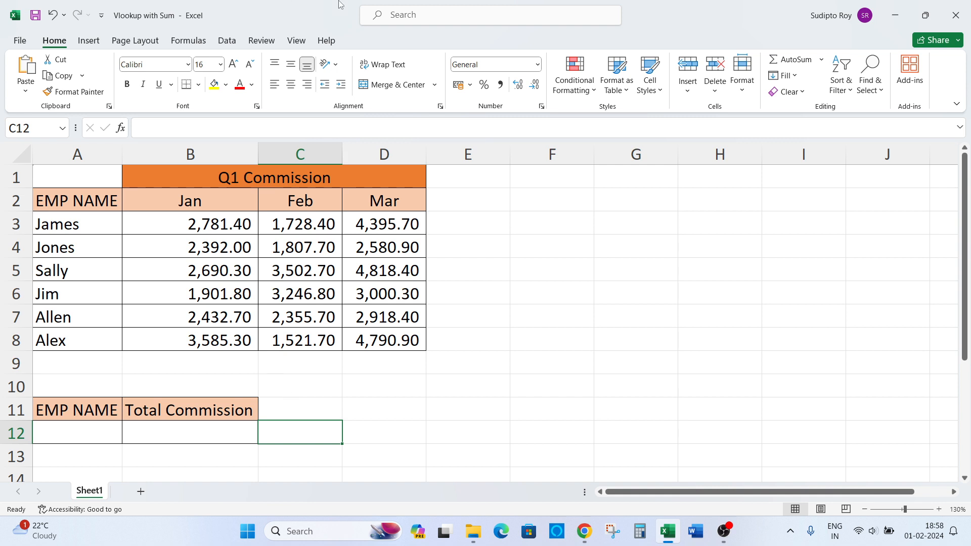
drag(65, 226, 56, 348)
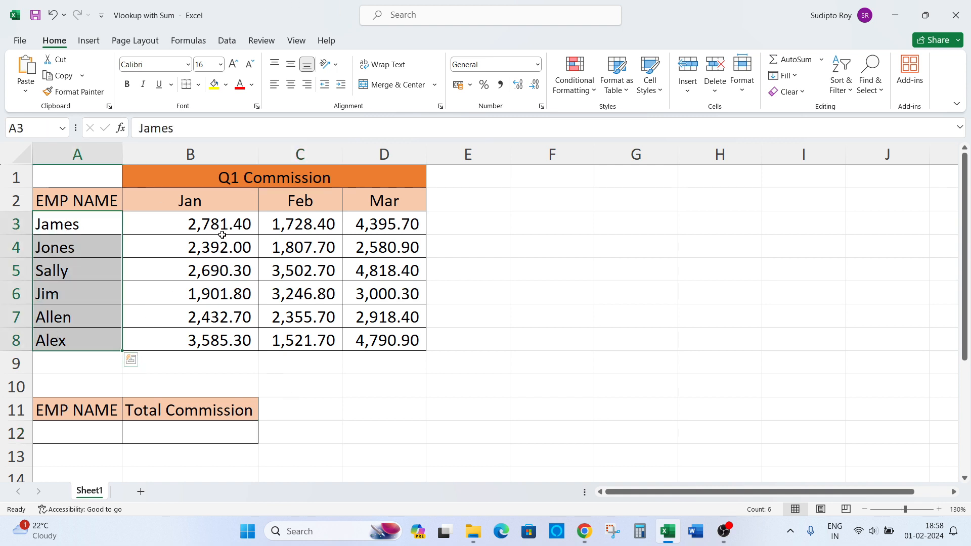
drag(219, 200, 404, 202)
click(193, 226)
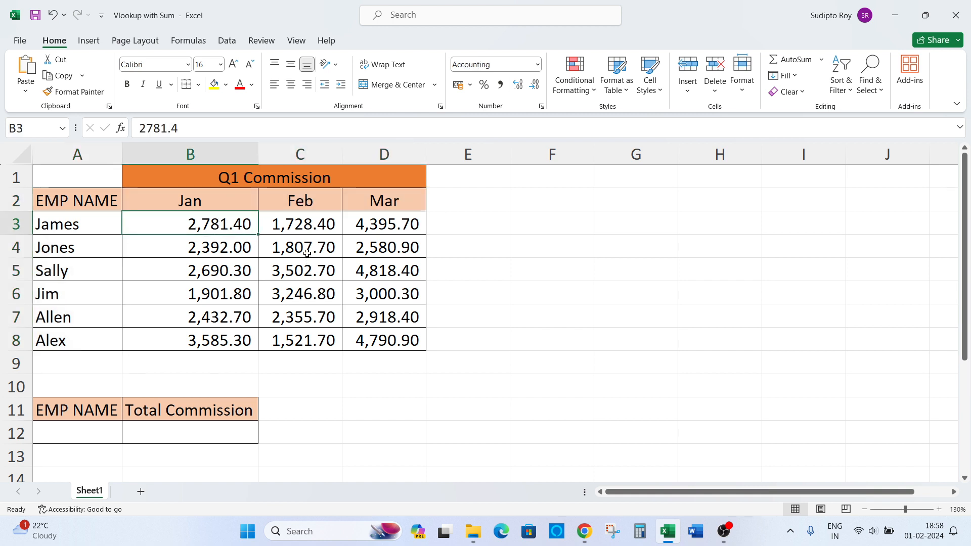
drag(314, 222, 312, 345)
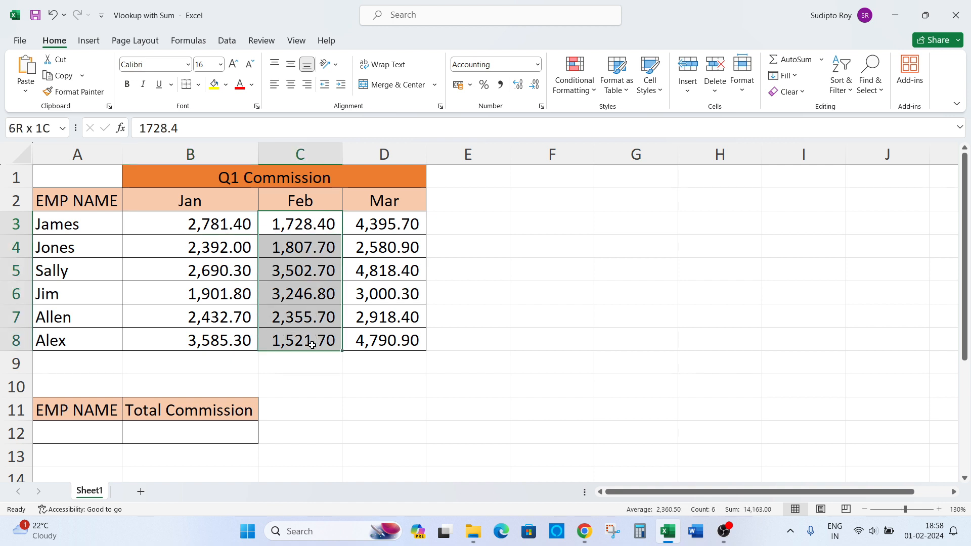
drag(386, 223, 386, 333)
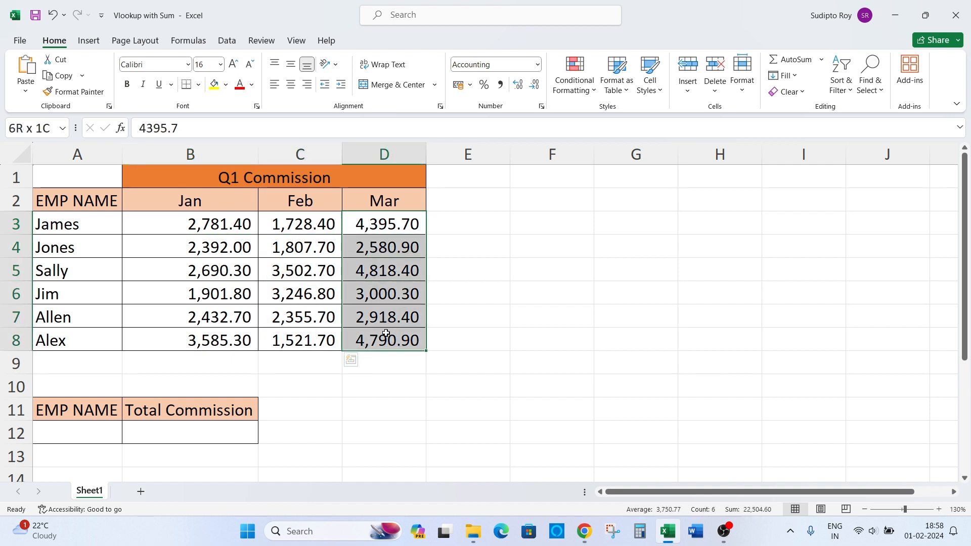
click(387, 335)
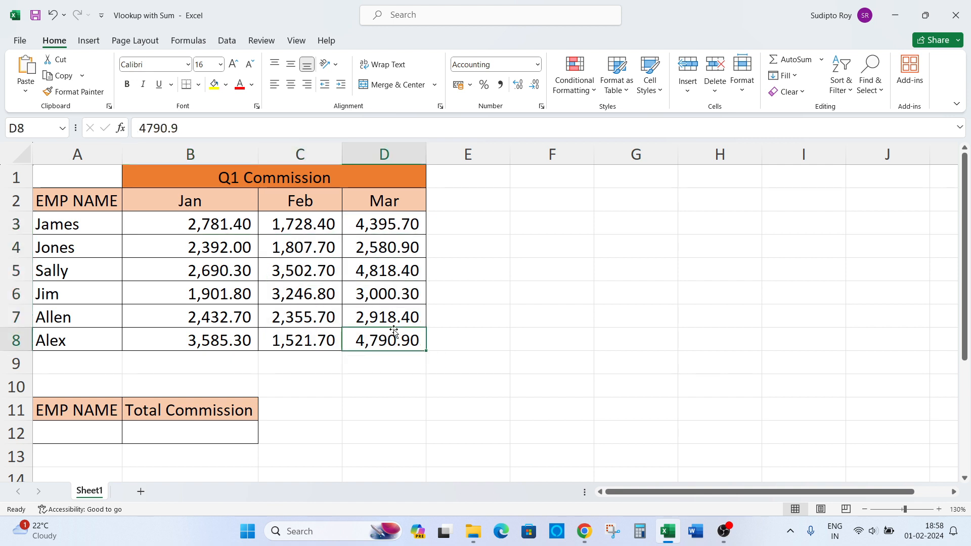
click(86, 430)
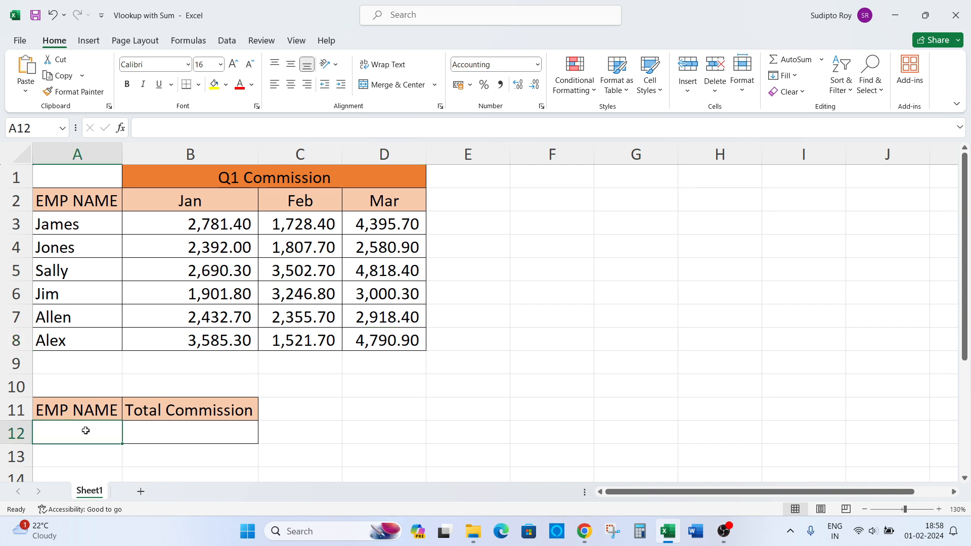
click(211, 433)
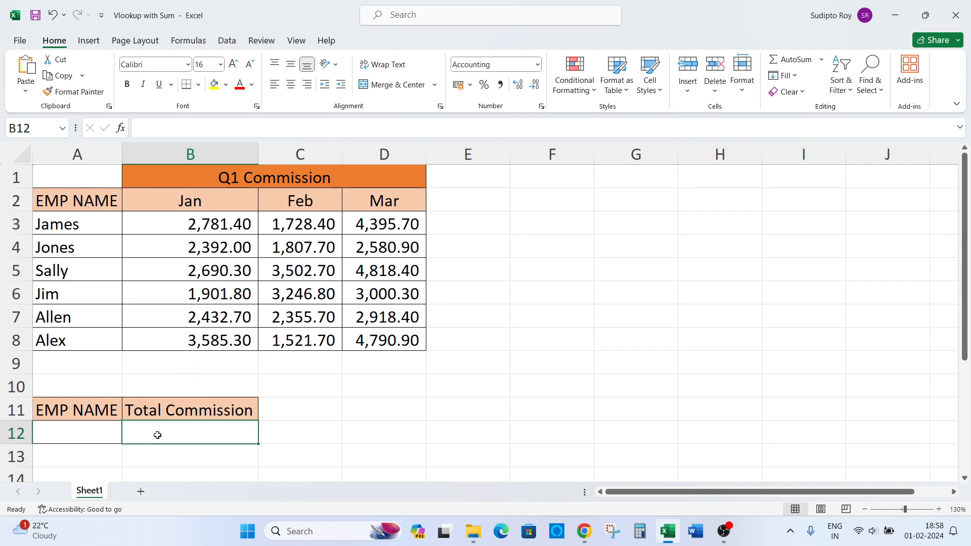
Add list data validation to the employee name cell A12, using the names in =$A$3:$A$8 as the source.
click(108, 431)
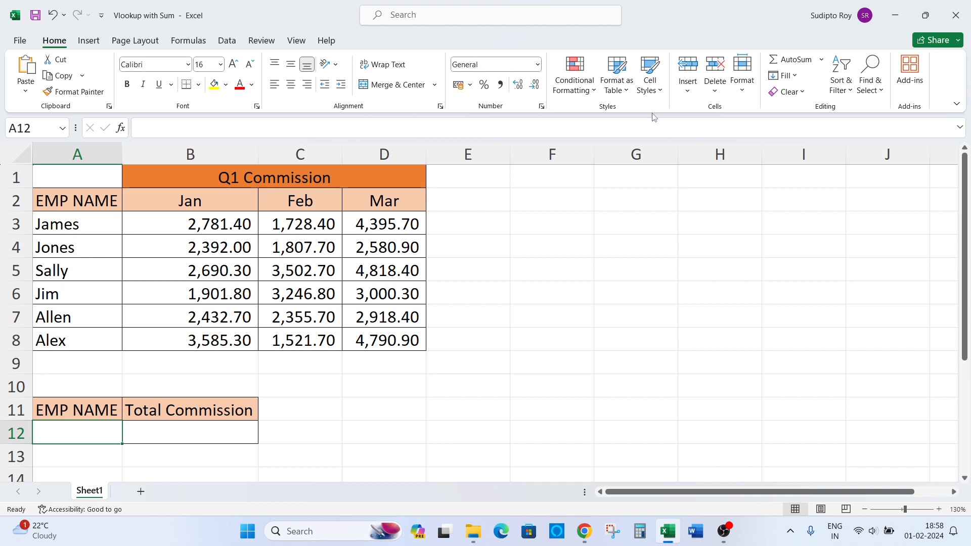
click(227, 42)
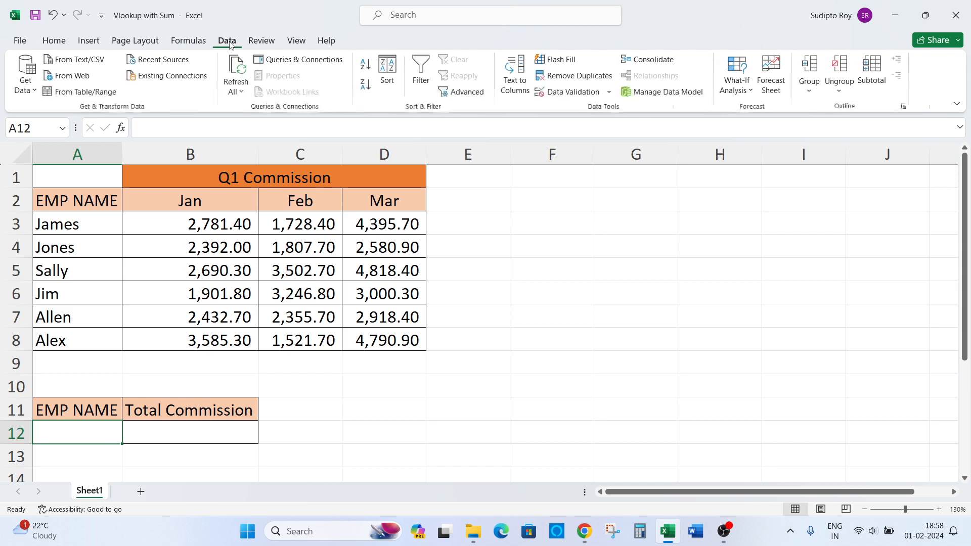
click(577, 91)
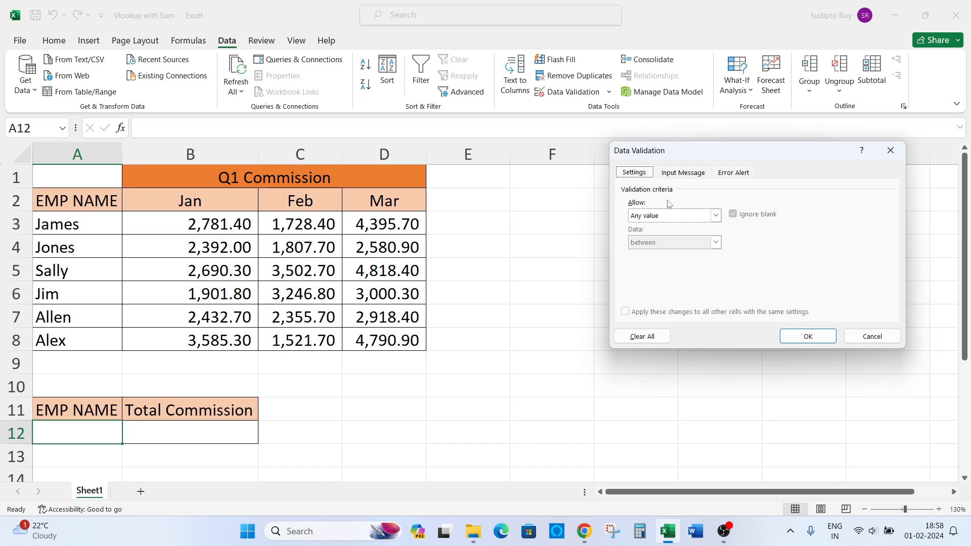
click(672, 217)
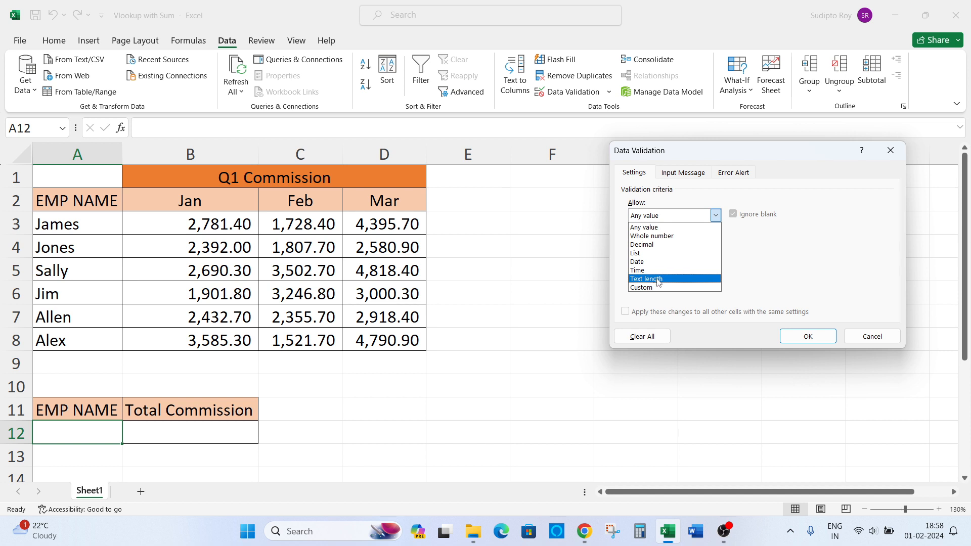
click(653, 253)
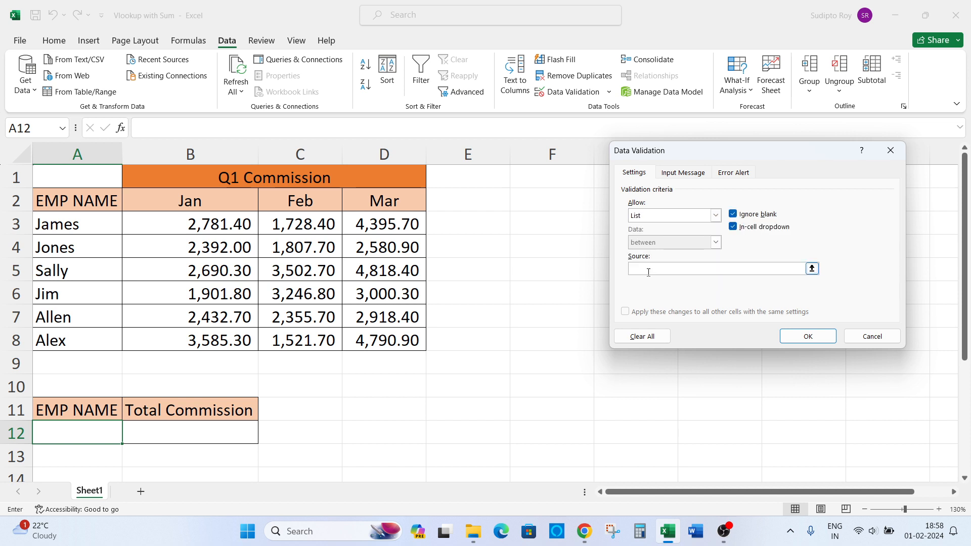
drag(85, 225, 85, 336)
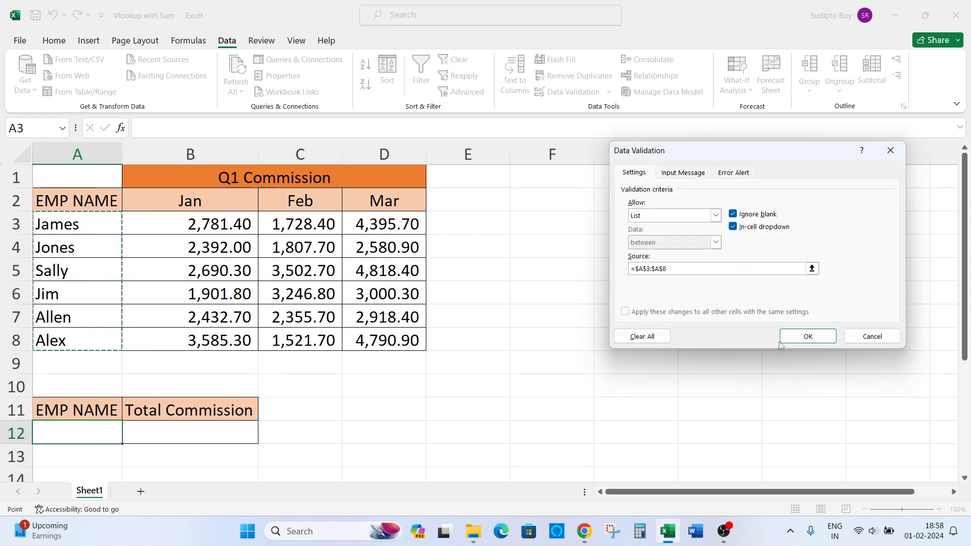
click(800, 337)
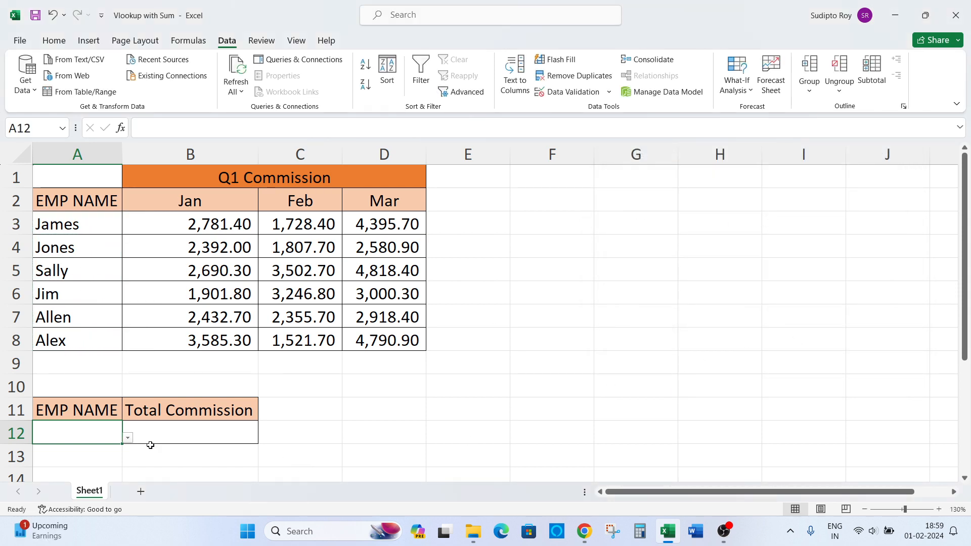
click(128, 438)
Begin the total commission formula in B12 as =SUM(VLOOKUP(A12,A2:D8, with A12 as lookup value and A2:D8 as table array.
click(219, 441)
click(213, 434)
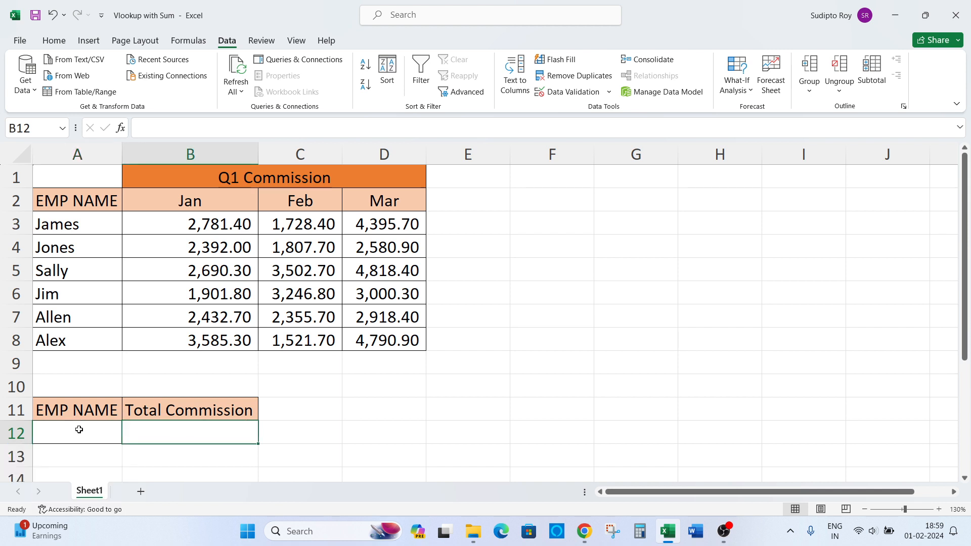
text(=)
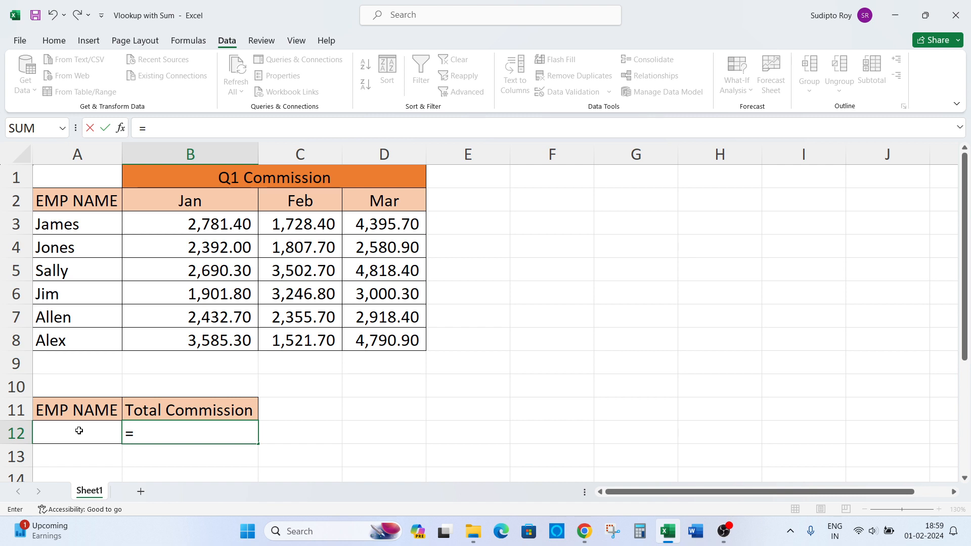
key(BackSpace)
text(=SUM()
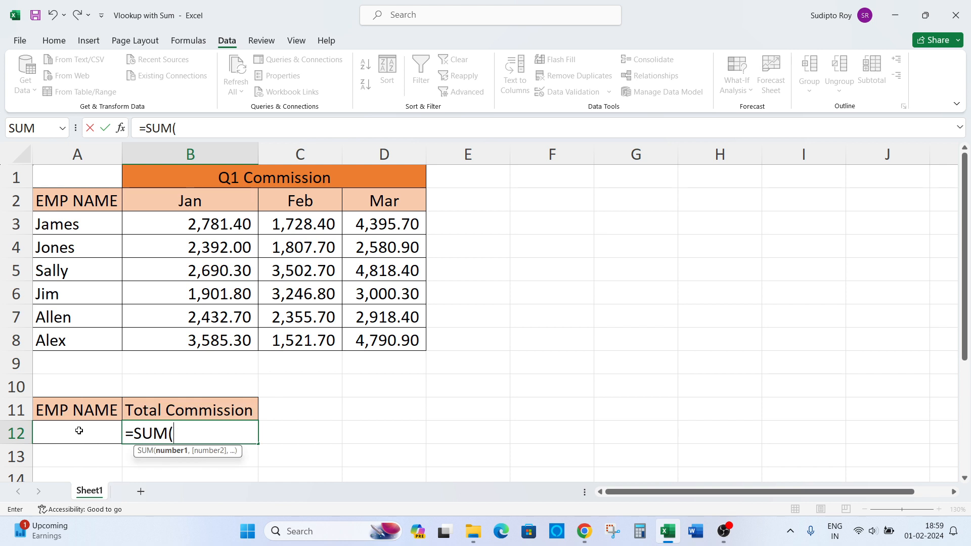
text(vl)
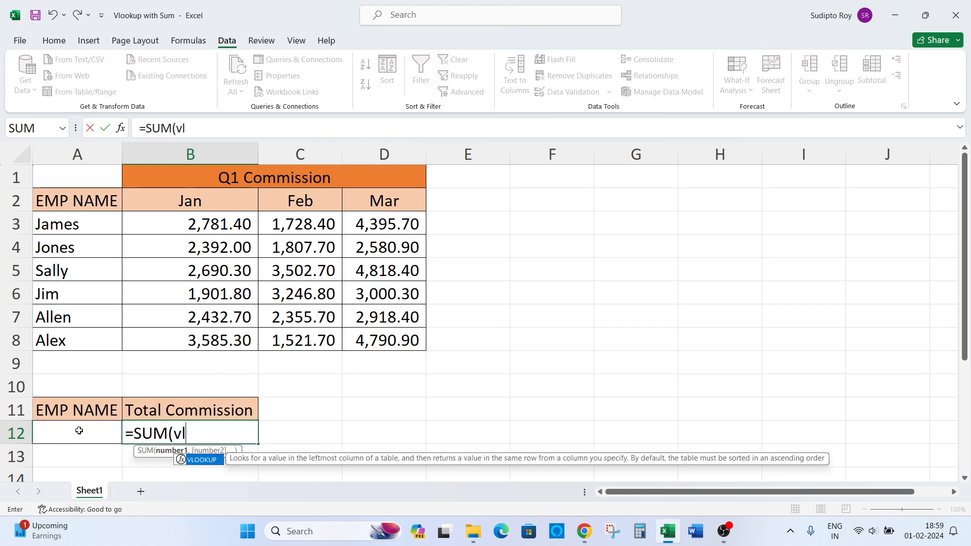
key(Tab)
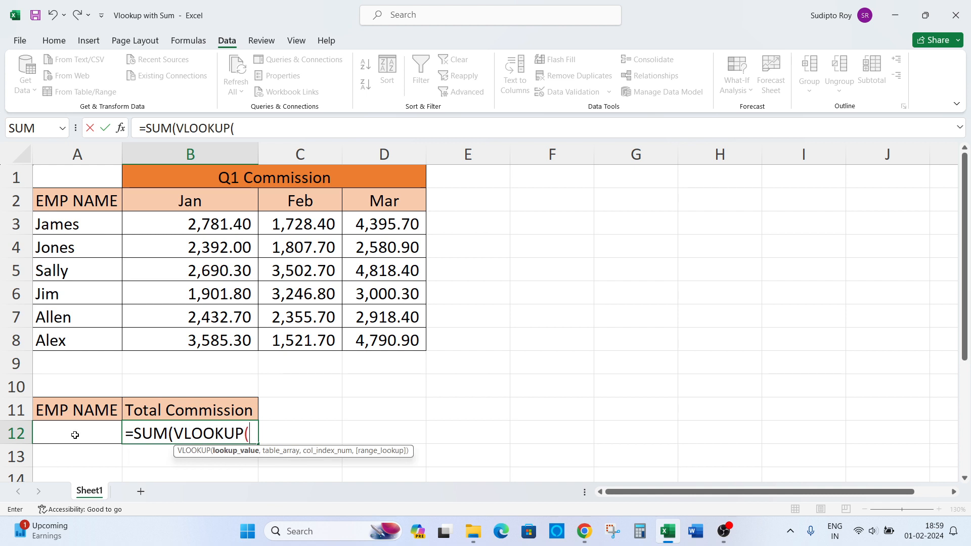
click(75, 436)
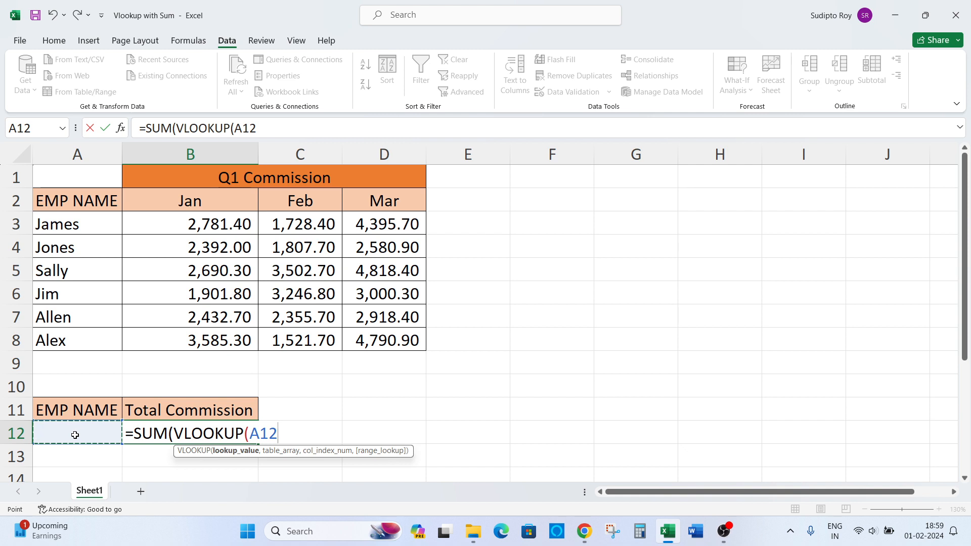
text(,)
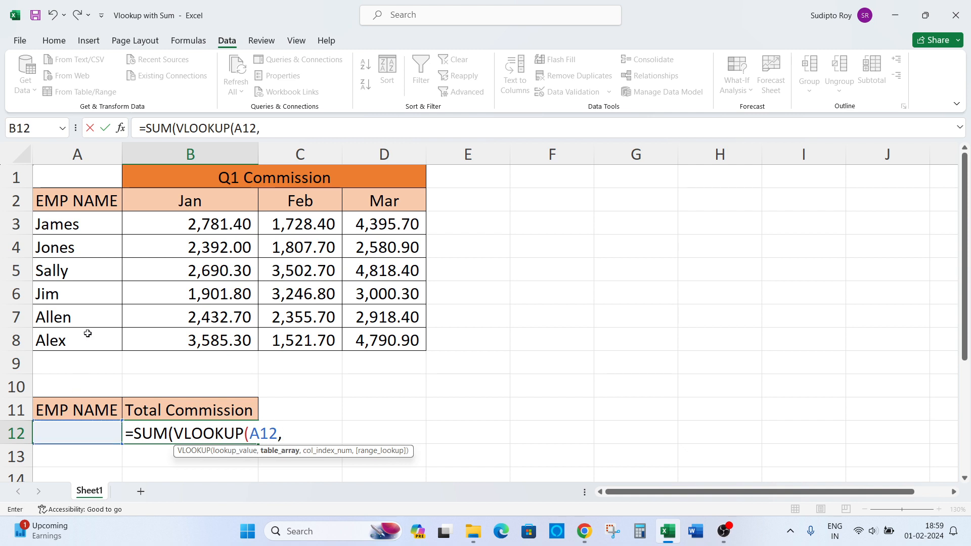
click(99, 205)
key(ctrl+shift+Right)
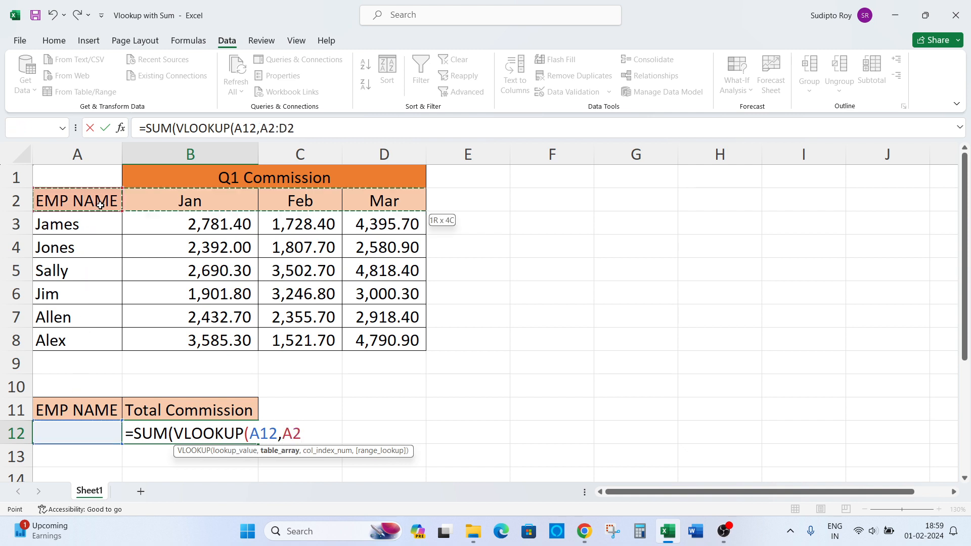
key(ctrl+shift+Down)
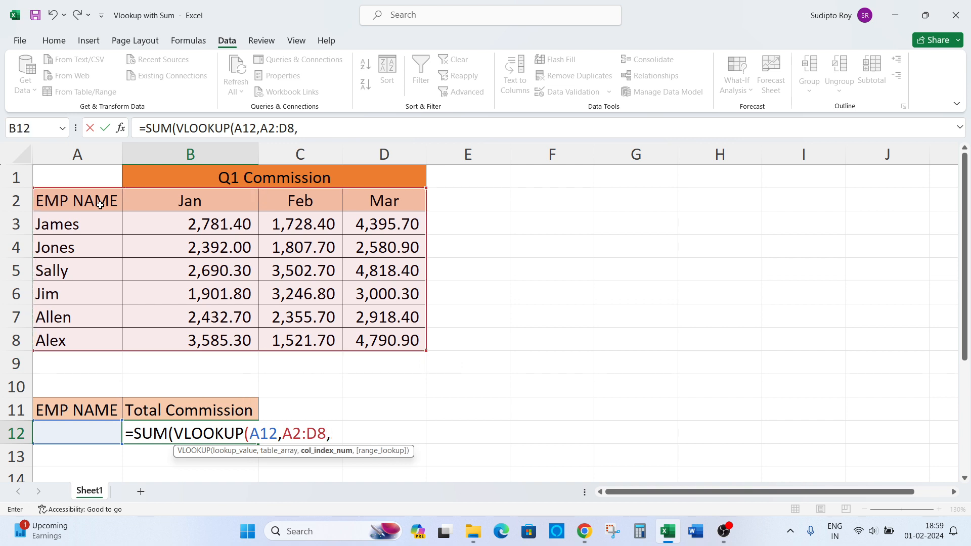
Complete the B12 formula with column index array {2,3,4} and exact match 0, closing both functions and entering it.
text({)
text(1)
key(BackSpace)
text(2m3)
key(BackSpace)
key(BackSpace)
text(,3,4)
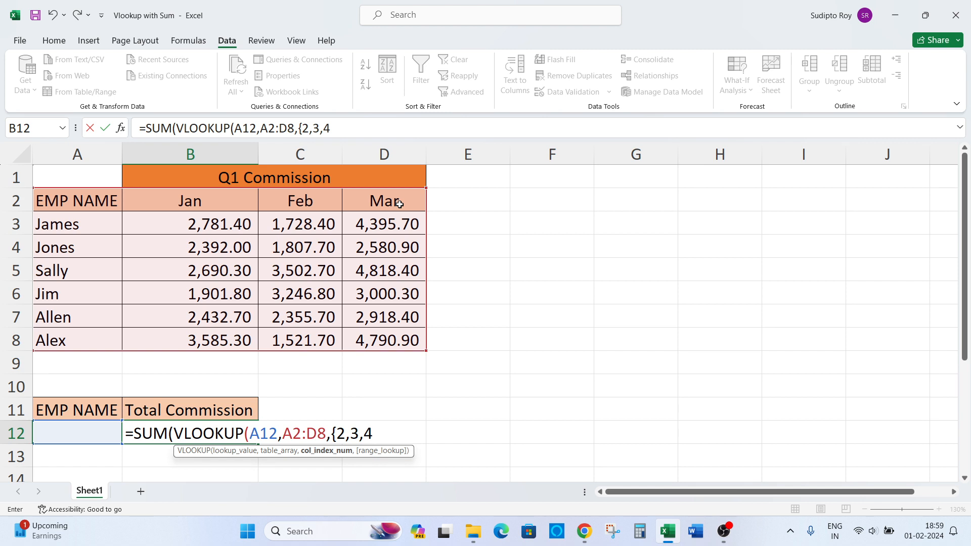
text(},)
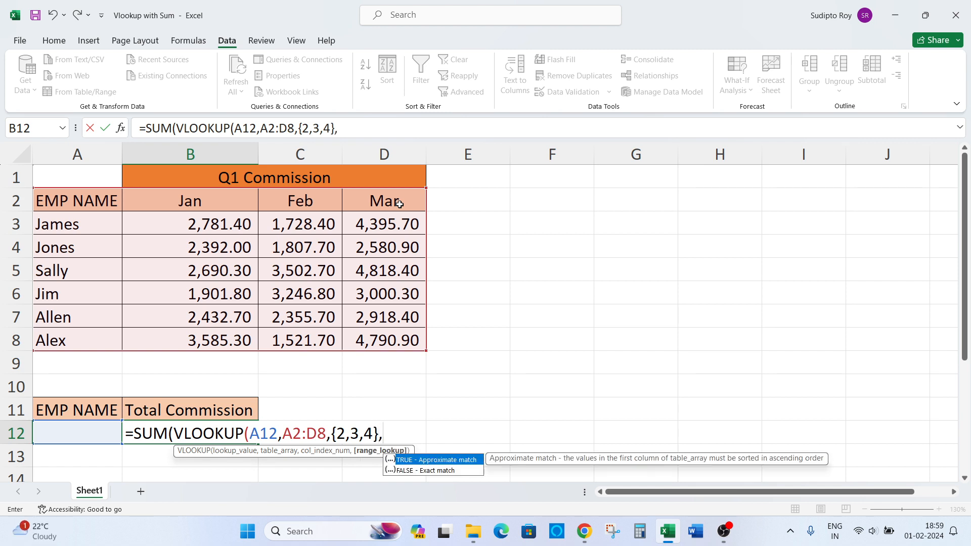
text(0))
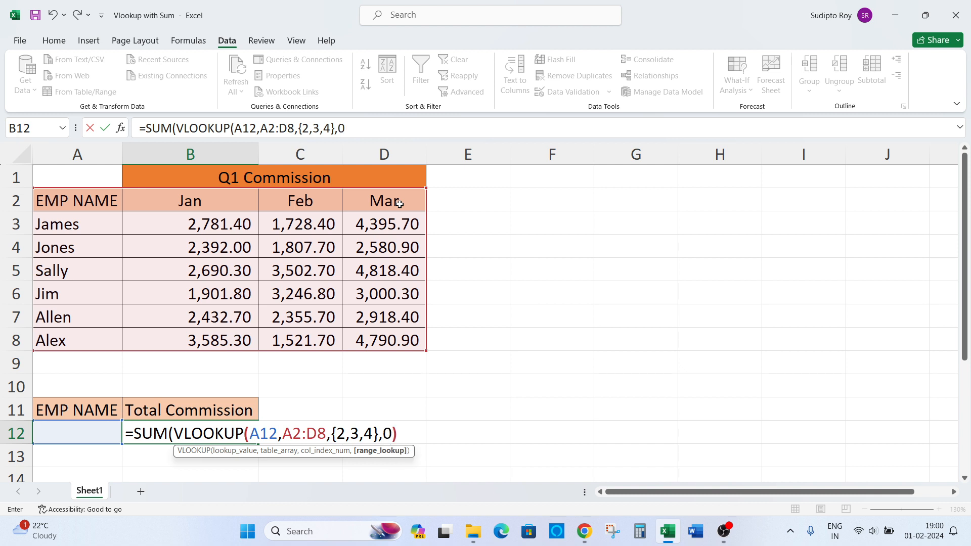
text())
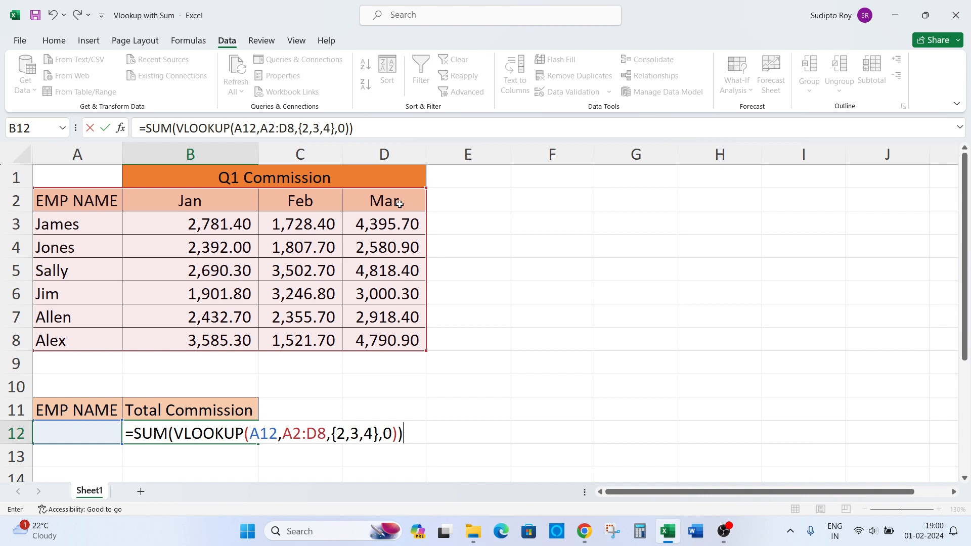
key(Return)
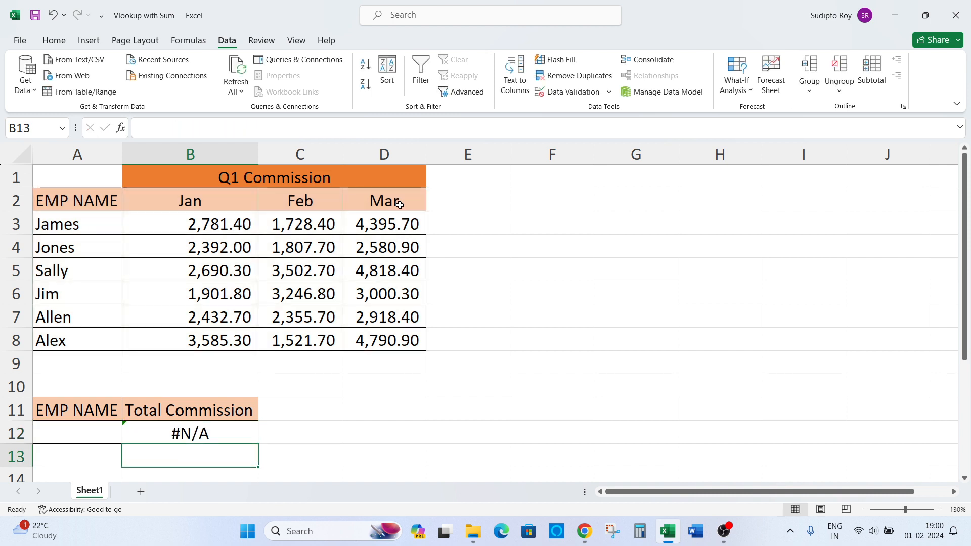
Choose the first employee from the dropdown list in A12.
key(Up)
key(Left)
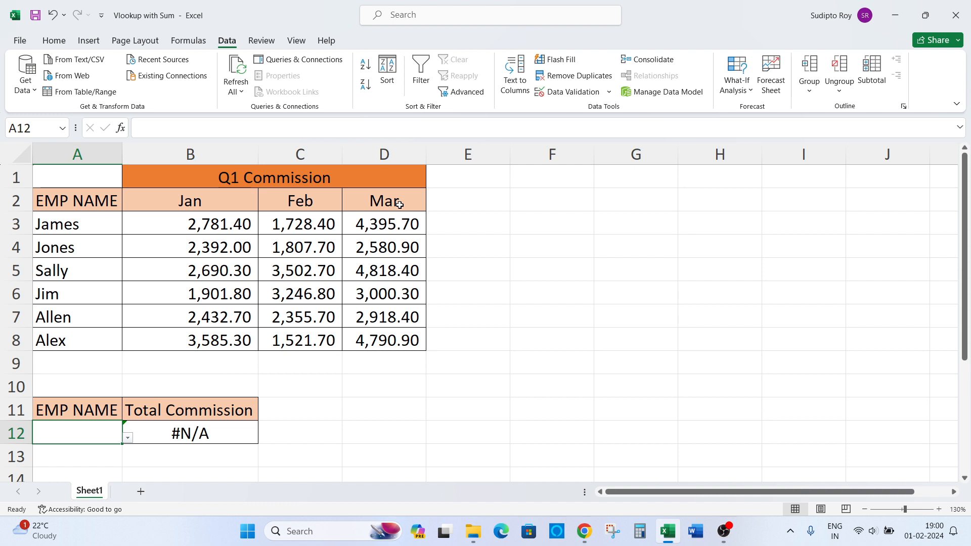
click(128, 438)
click(81, 449)
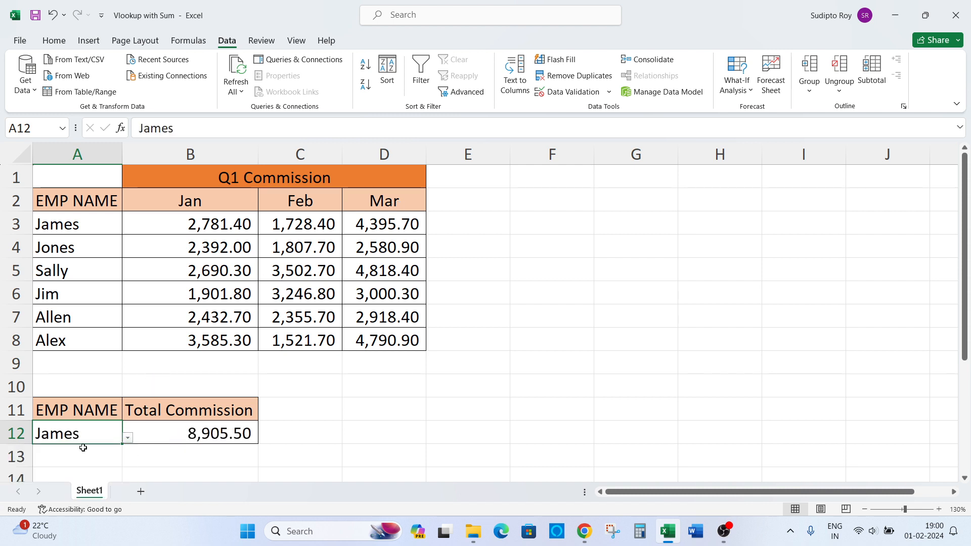
Sum the first employee's January to March commissions in E3 with AutoSum.
click(231, 453)
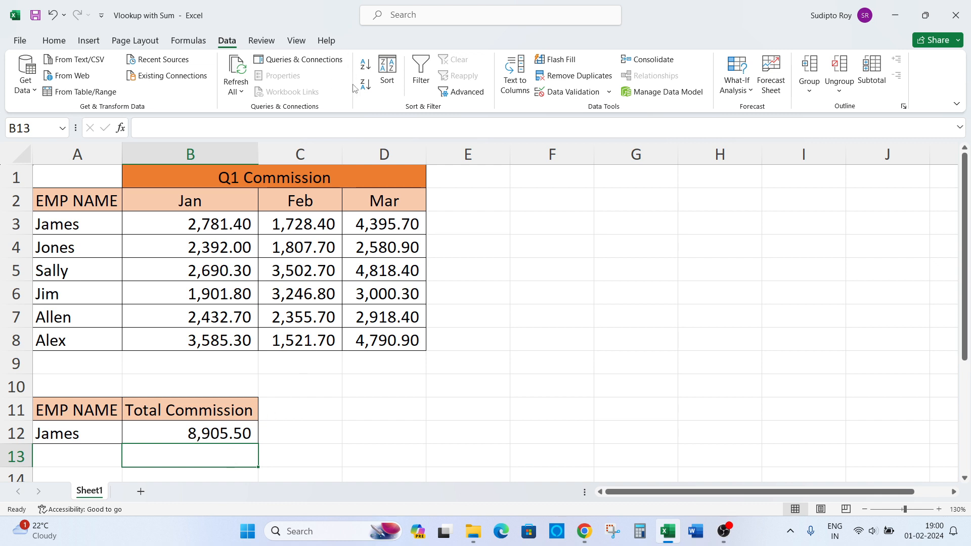
click(208, 233)
drag(209, 232, 384, 221)
click(447, 218)
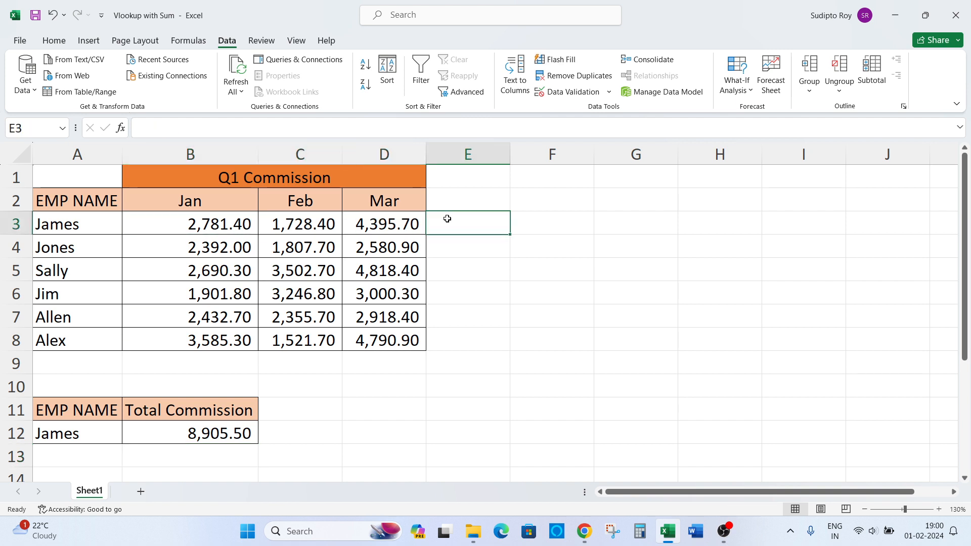
text(=)
key(Escape)
key(alt+equal)
key(Return)
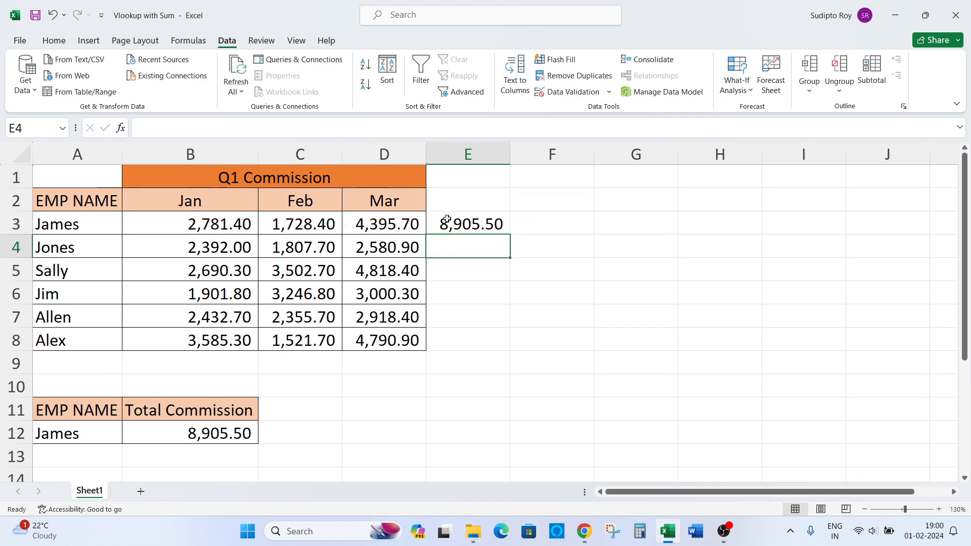
Copy the sum formula from E3 to the remaining employee rows, E4:E8.
click(447, 219)
key(ctrl+c)
key(Left)
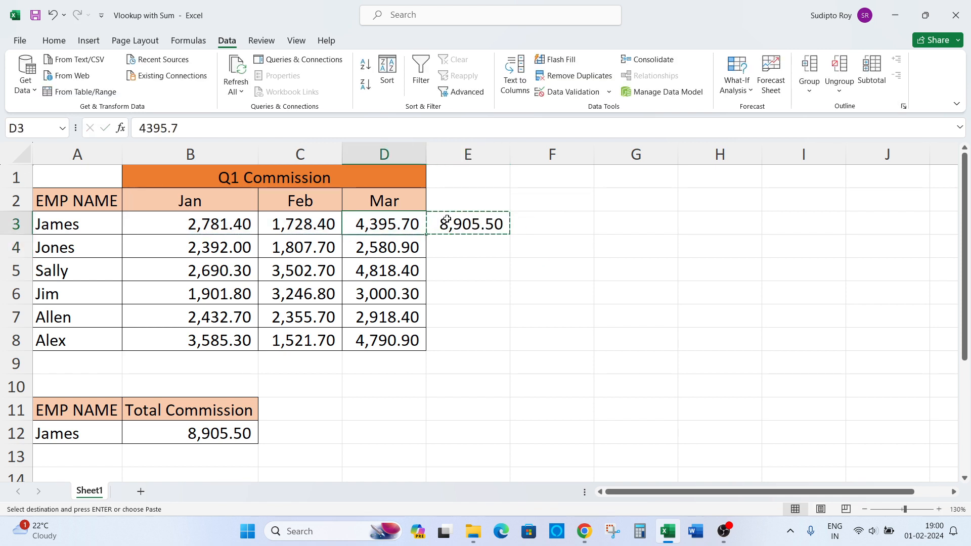
key(ctrl+Down)
key(Right)
key(shift+Up)
key(shift+Up)
key(shift+Up)
key(shift+Up)
key(shift+Up)
key(Return)
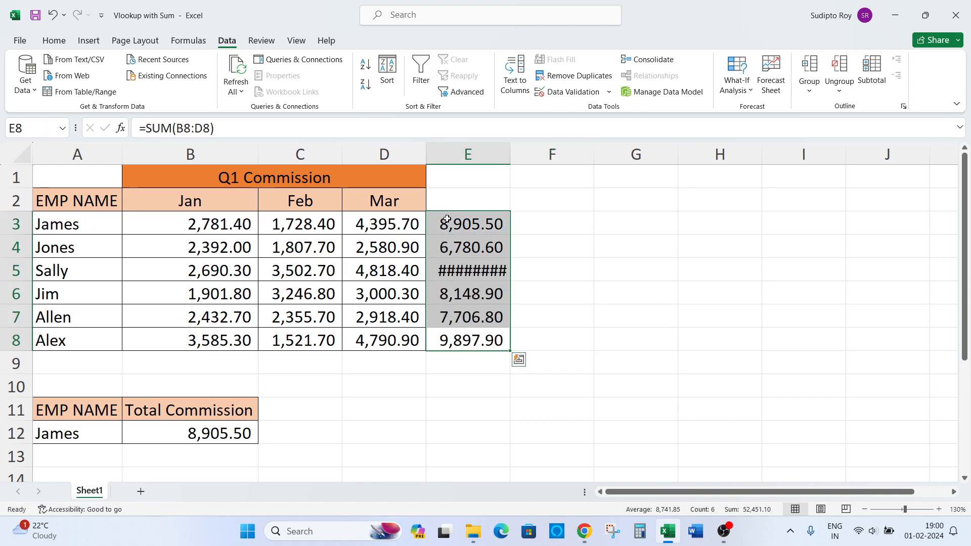
AutoFit the width of column E to its contents.
key(super)
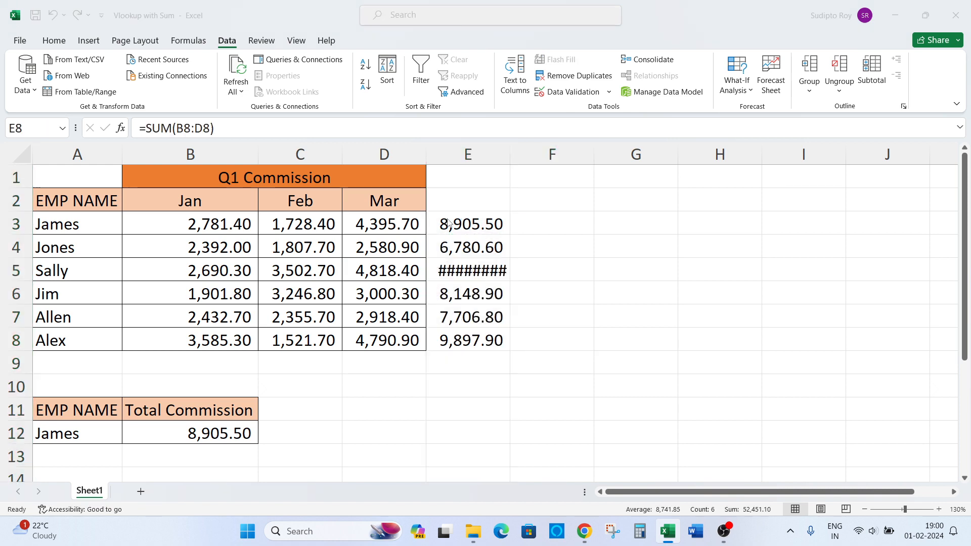
key(super)
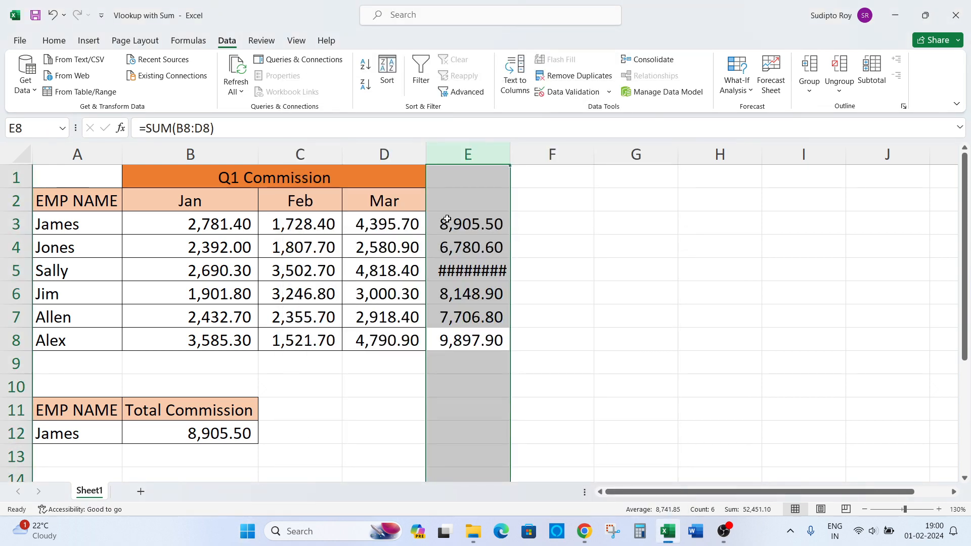
key(alt)
key(h)
key(o)
key(i)
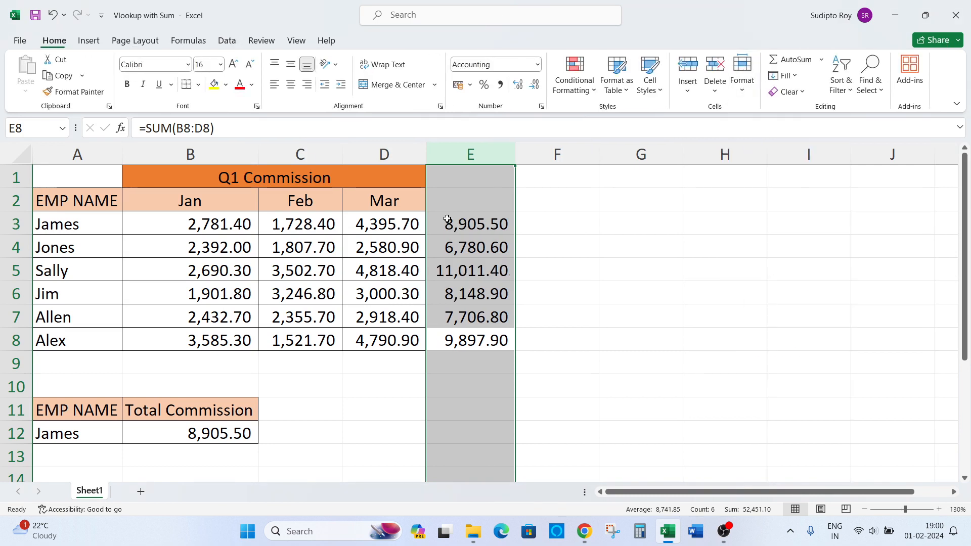
Change the employee in A12 to the second name in the dropdown list.
key(Up)
key(Home)
key(Down)
key(Down)
key(Down)
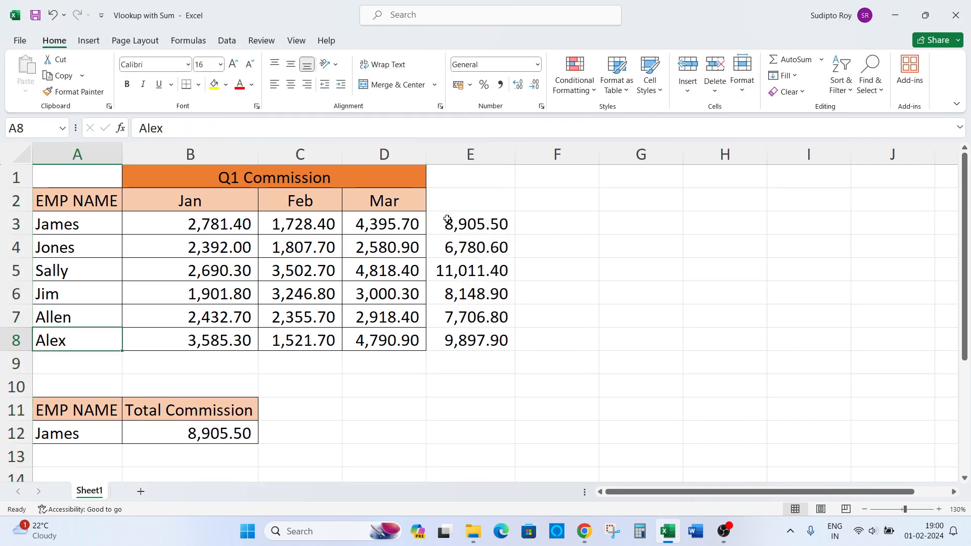
key(Down)
key(Down)
key(alt+Down)
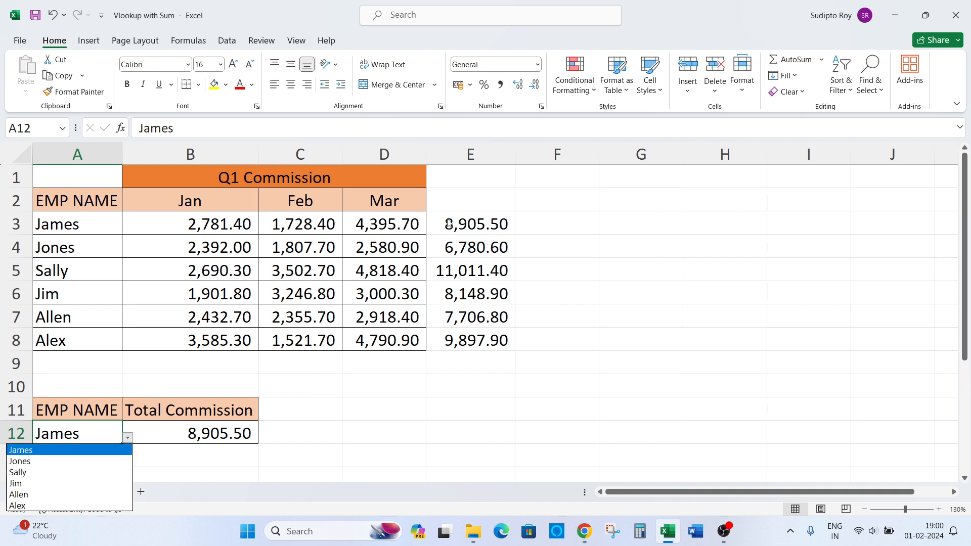
key(Down)
key(Down)
key(Up)
key(Return)
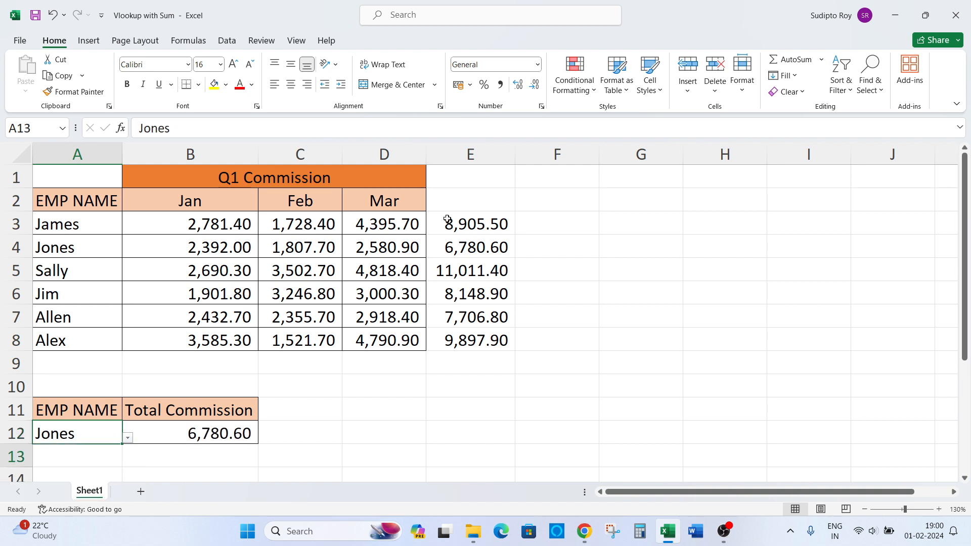
Check the second employee's total commission in B12 against that employee's row total in column E.
key(Up)
key(Up)
key(Up)
key(Up)
key(Up)
key(Up)
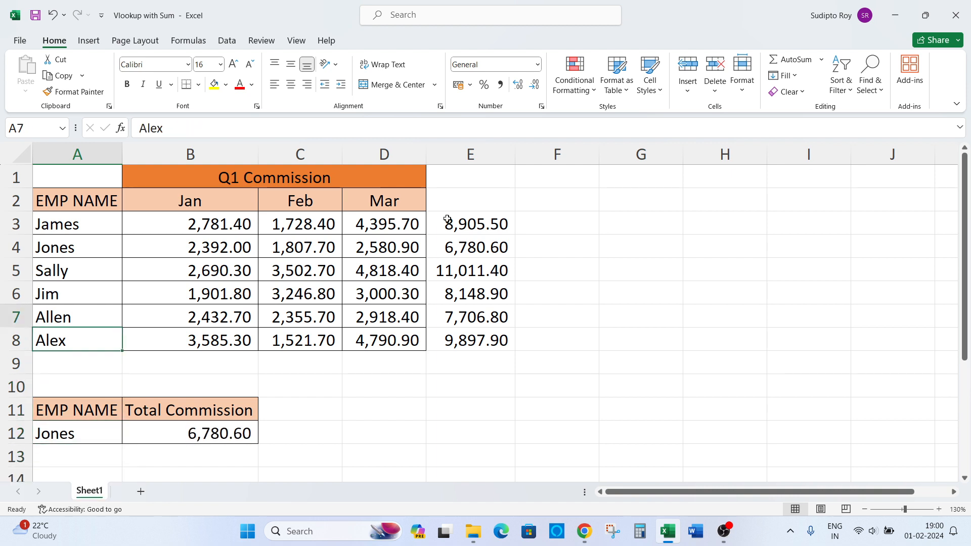
key(Down)
key(Right)
key(Down)
key(Down)
key(Down)
key(Down)
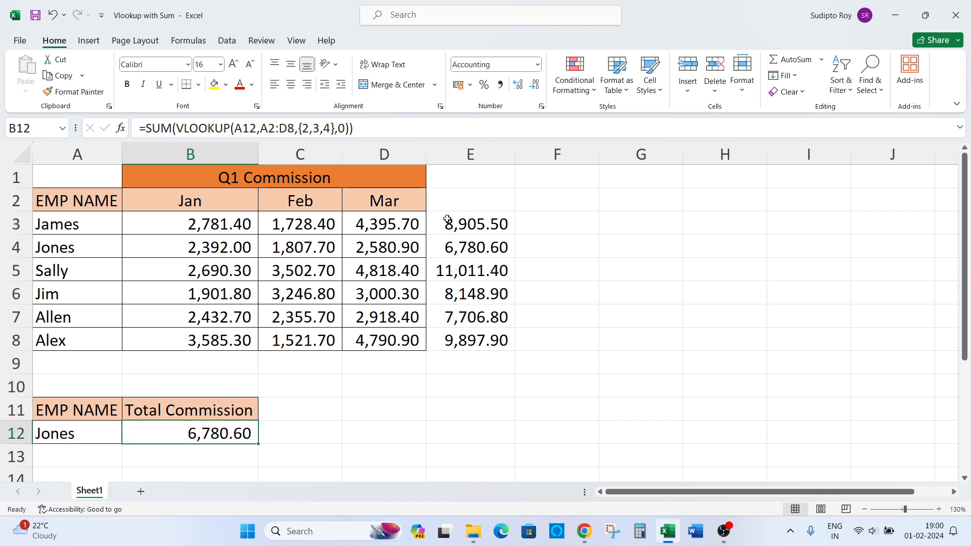
Change the employee in A12 to the third name in the dropdown list to test the total commission.
key(Left)
key(alt+Down)
key(Down)
key(Down)
key(Down)
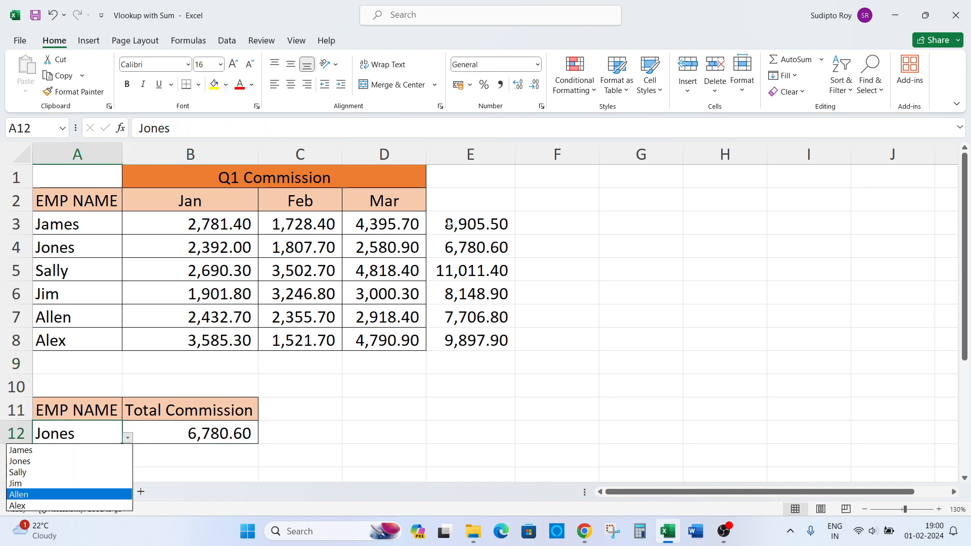
key(Up)
key(Up)
key(Return)
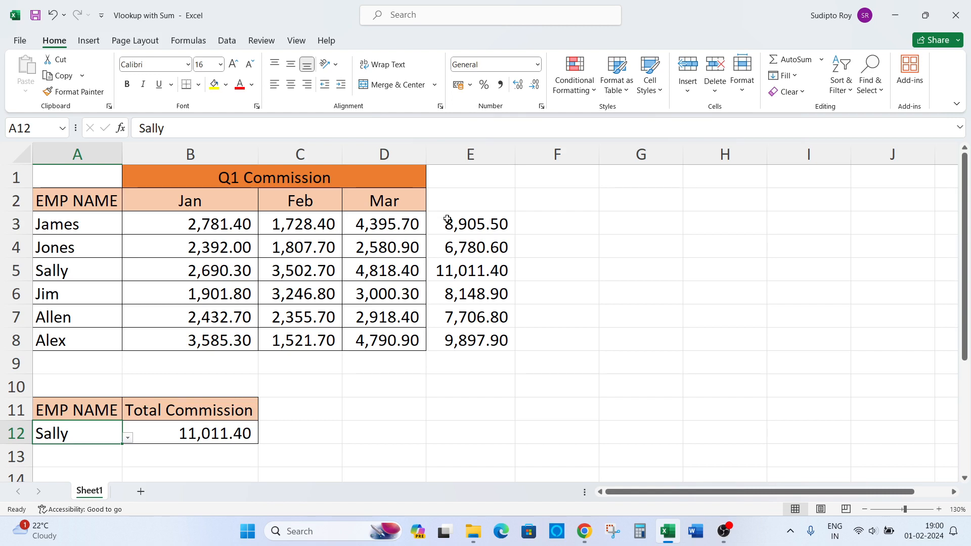
Change the employee in A12 to the fourth name in the dropdown list to test the total commission.
key(alt+Down)
key(Down)
key(Down)
key(Down)
key(Up)
key(Up)
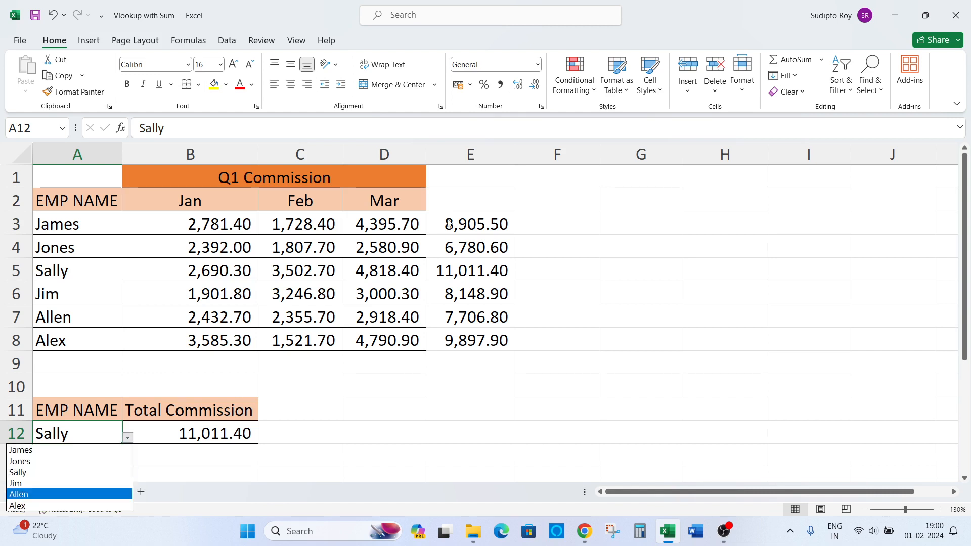
key(Return)
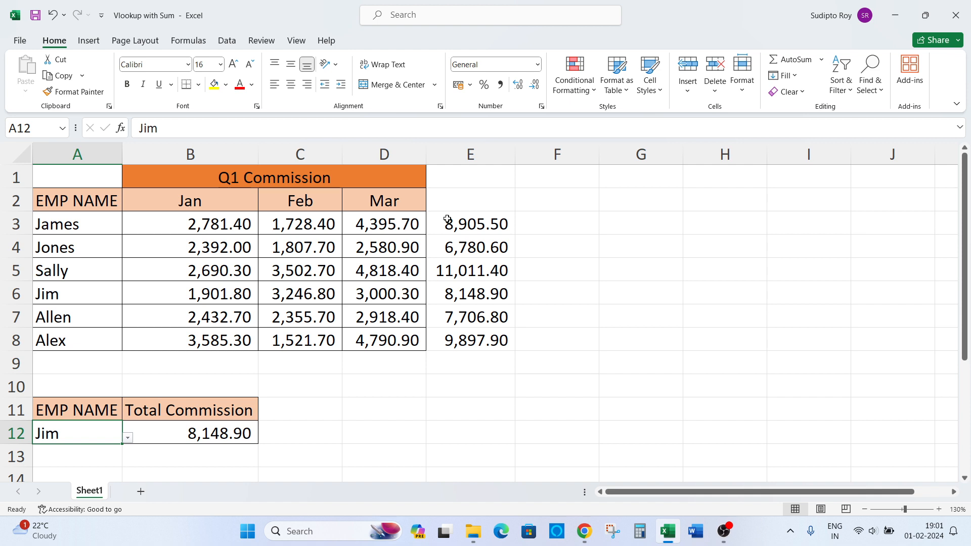
Test the fifth and sixth names from the dropdown list in A12, leaving the sixth selected, and select B12.
key(alt+Down)
key(Down)
key(Return)
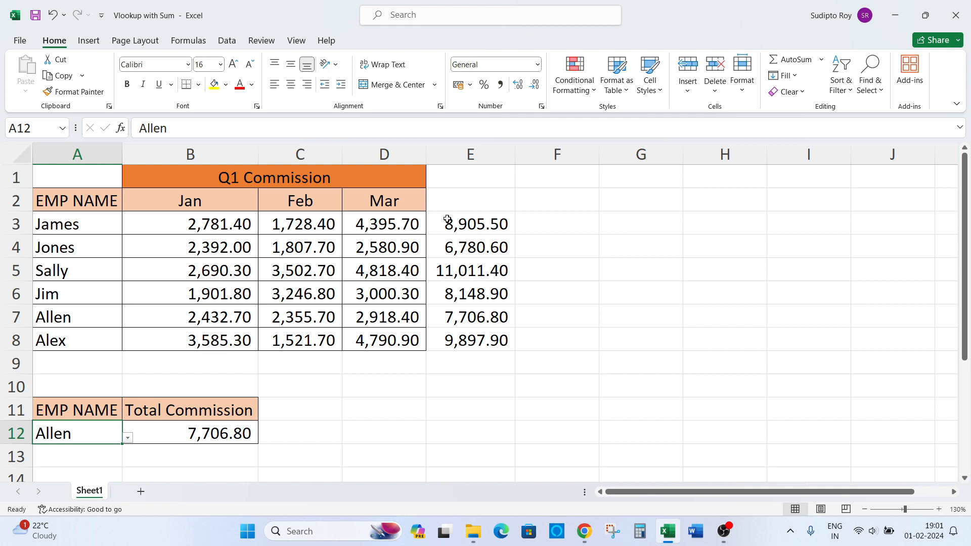
key(alt+Down)
key(Down)
key(Return)
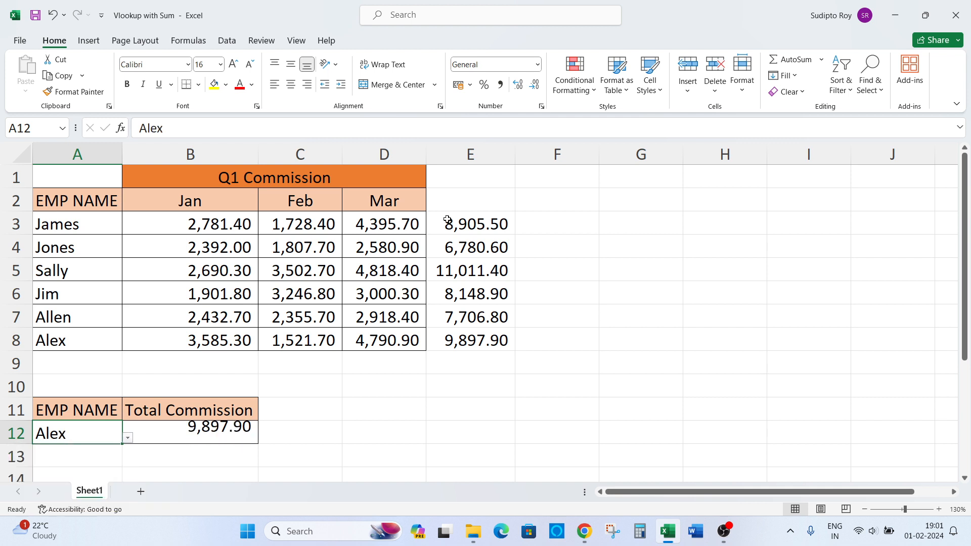
key(Right)
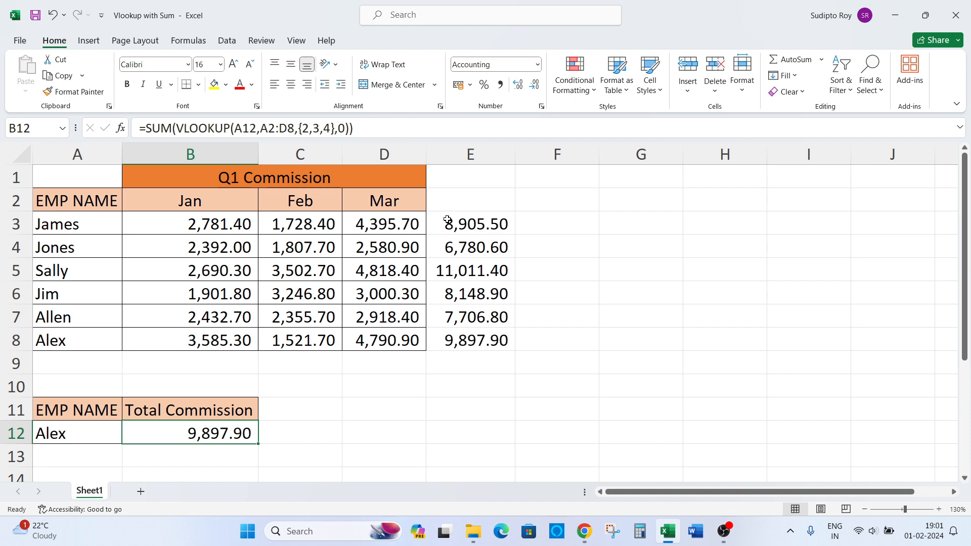
Delete the whole of column E containing the helper row totals.
click(449, 224)
key(ctrl+space)
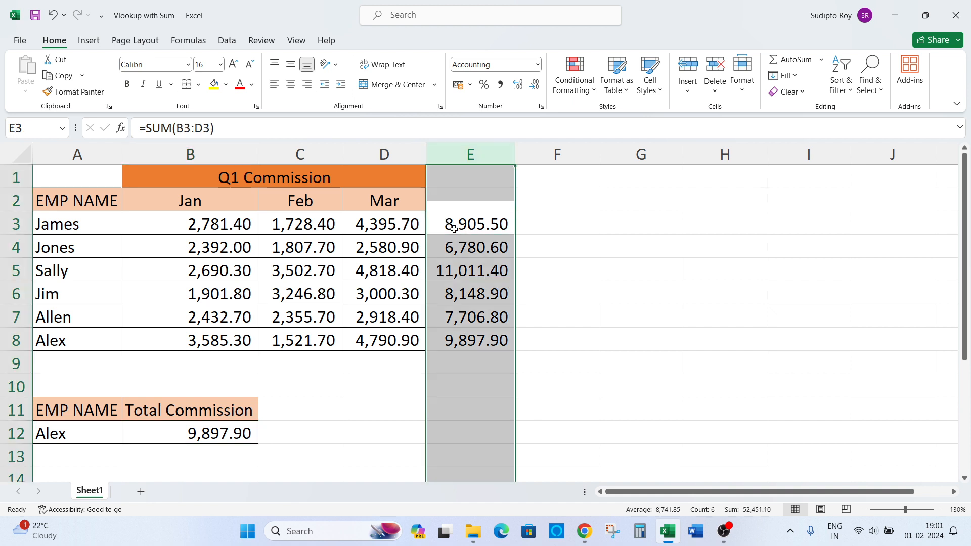
key(ctrl+minus)
Review the commission table by selecting A1:D8, and open the SUM-VLOOKUP formula in B12 to inspect its cell references.
key(Left)
key(Left)
key(Left)
key(Left)
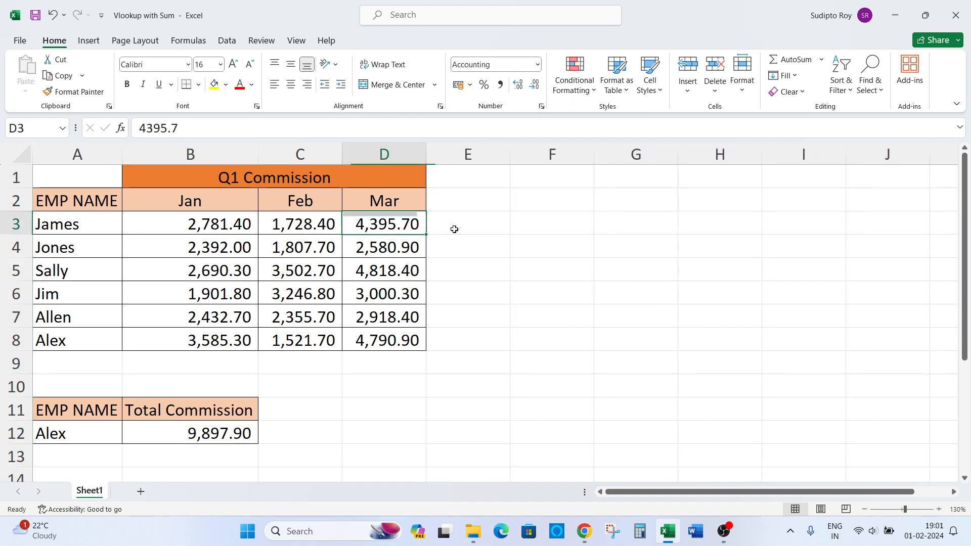
key(Up)
key(Up)
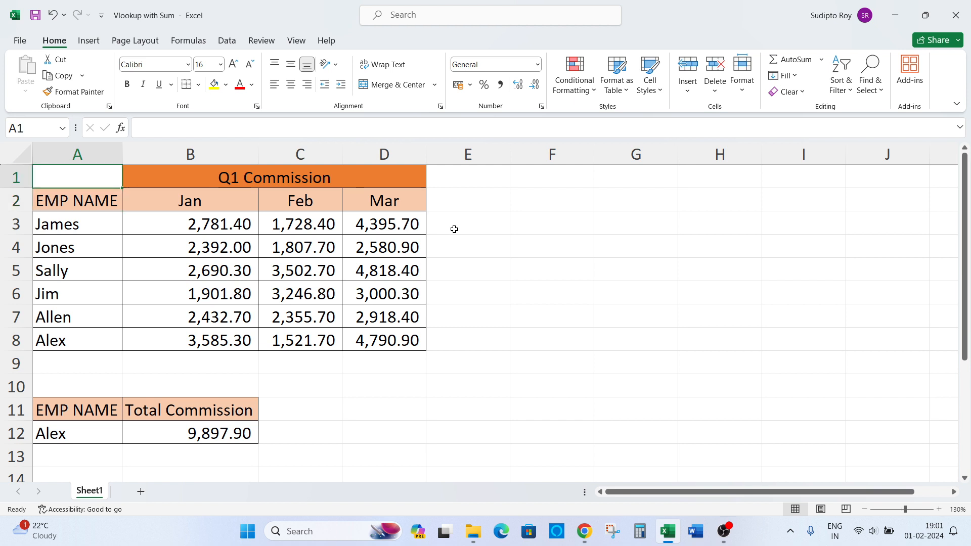
key(shift+Right)
key(shift+Down)
key(ctrl+shift+Down)
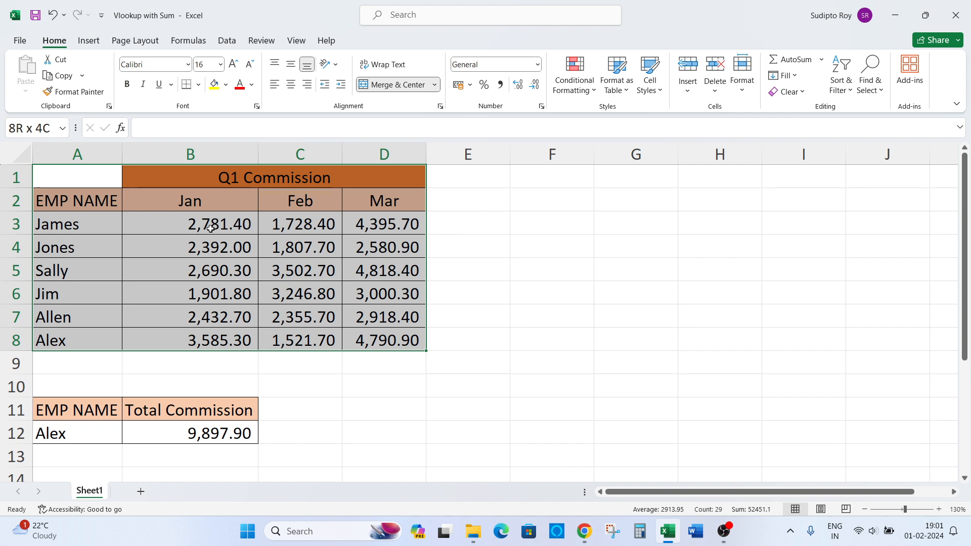
click(221, 438)
key(F2)
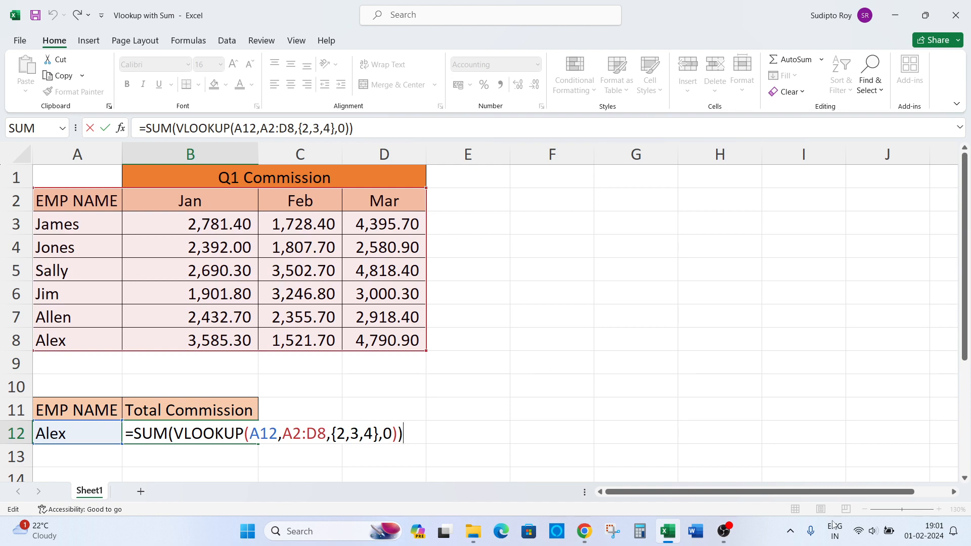
mouse_move(723, 535)
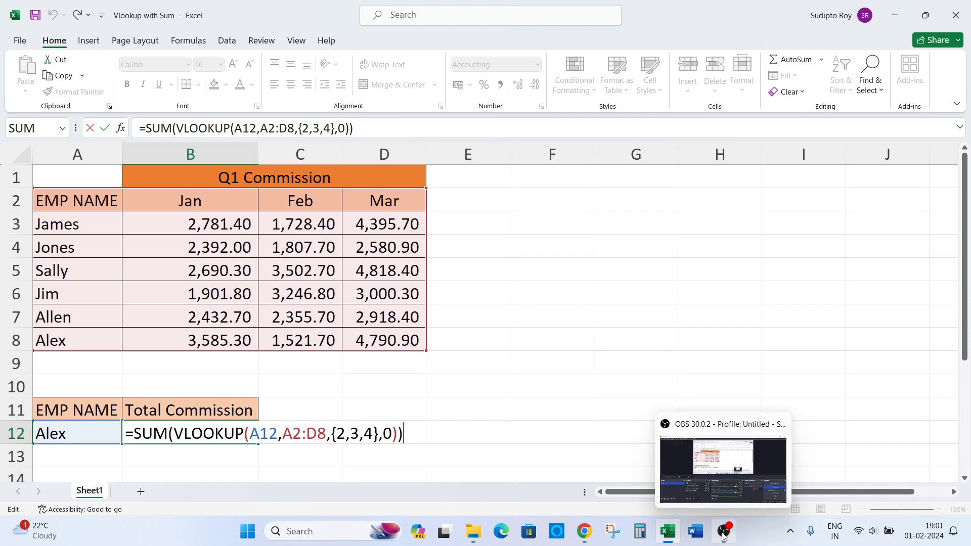
click(740, 468)
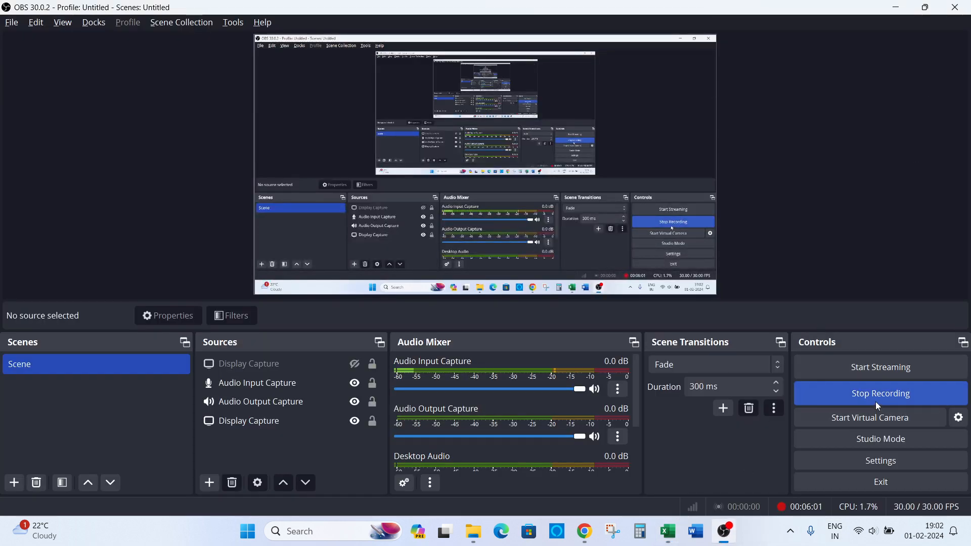